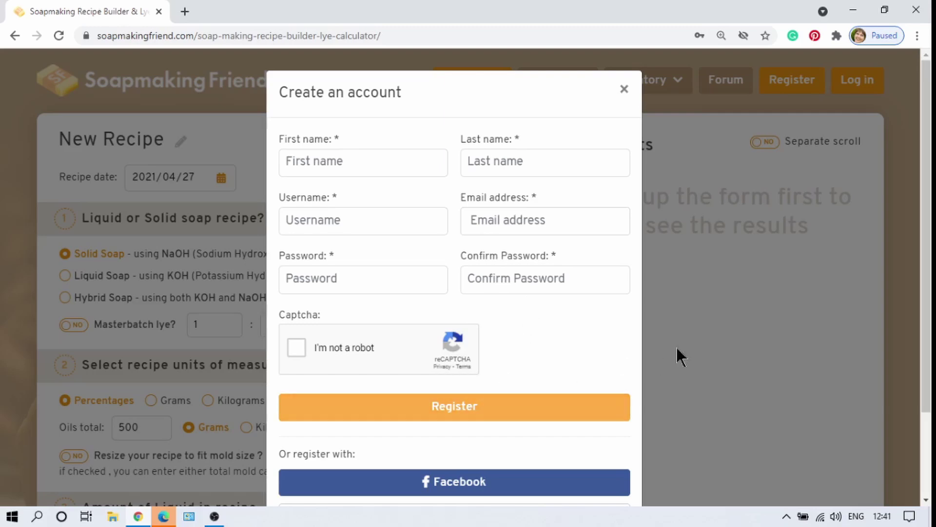
Step: Close the registration form and log in to the site with the account credentials already filled in
click(713, 341)
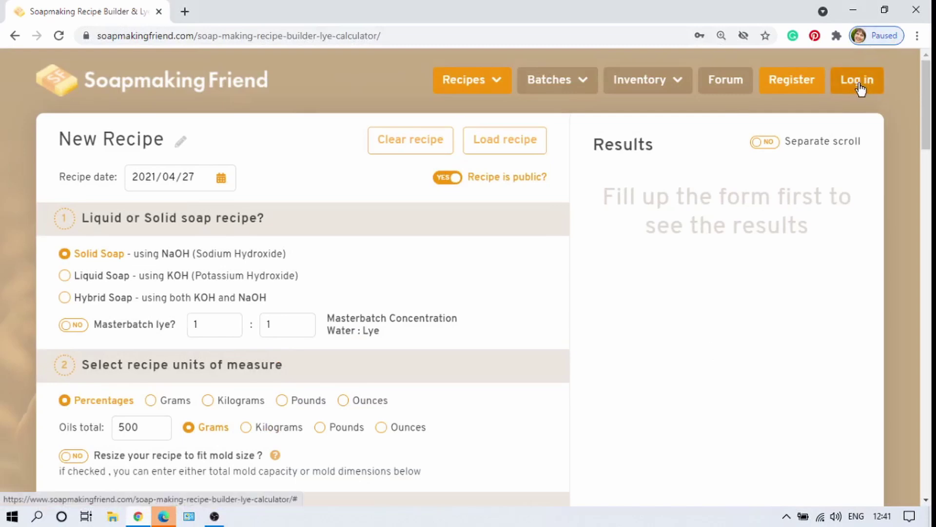
click(858, 81)
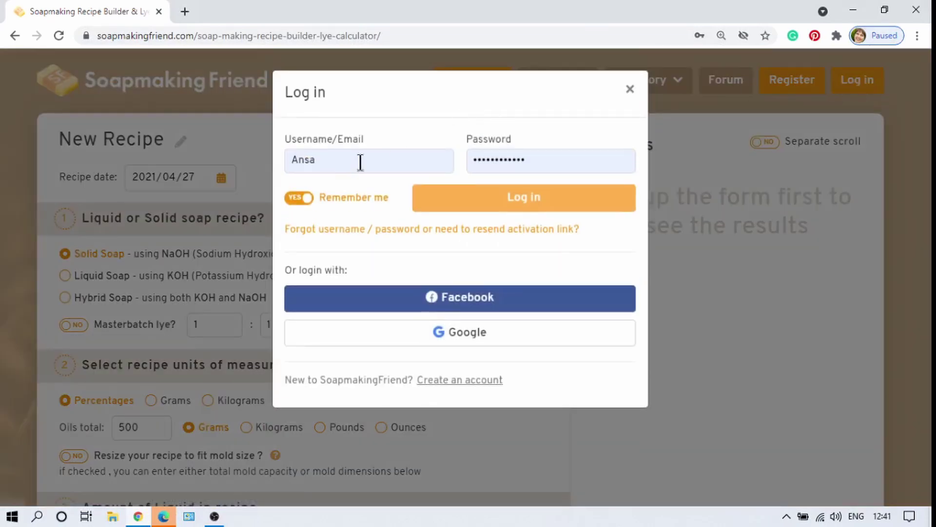
click(512, 203)
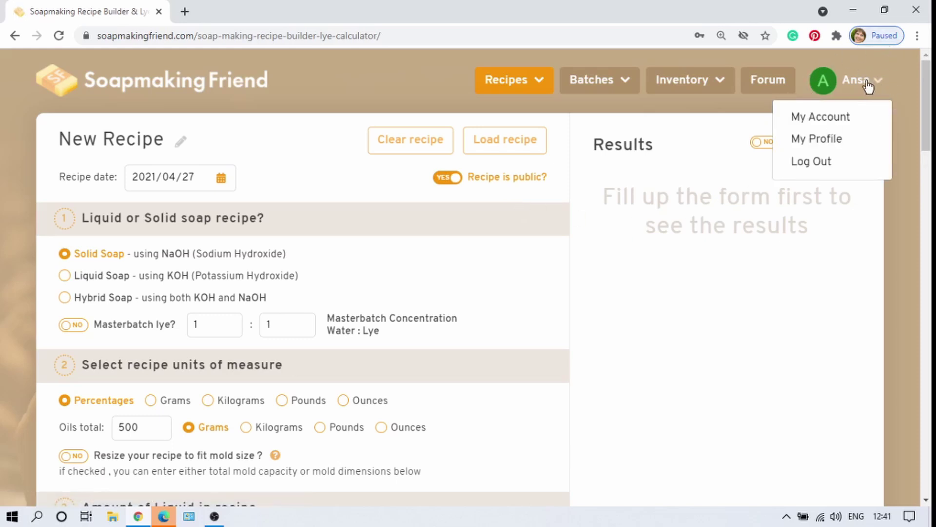
Step: Switch the new recipe's public setting off and back on
mouse_move(600, 85)
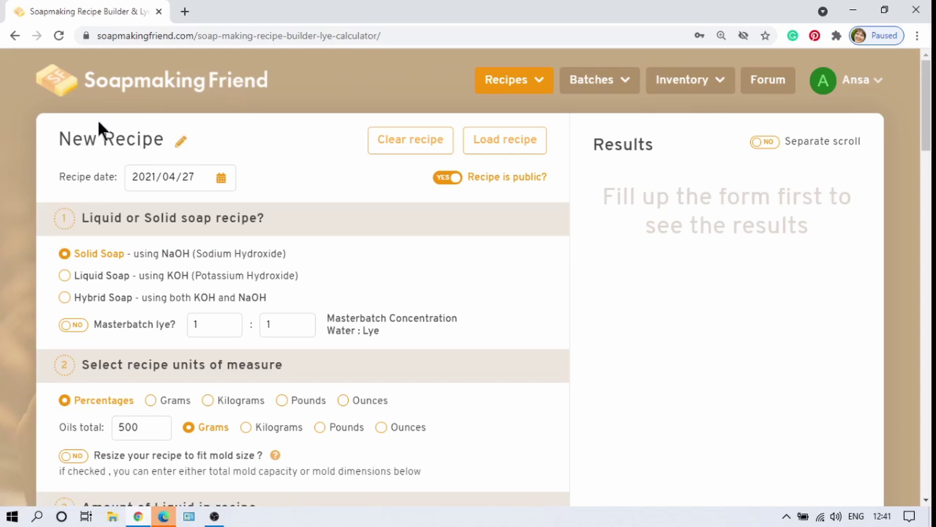
click(457, 183)
click(442, 185)
Step: Look through all nine sections of the recipe form, from soap type through oils and additives to images
scroll(27, 268, down, 4)
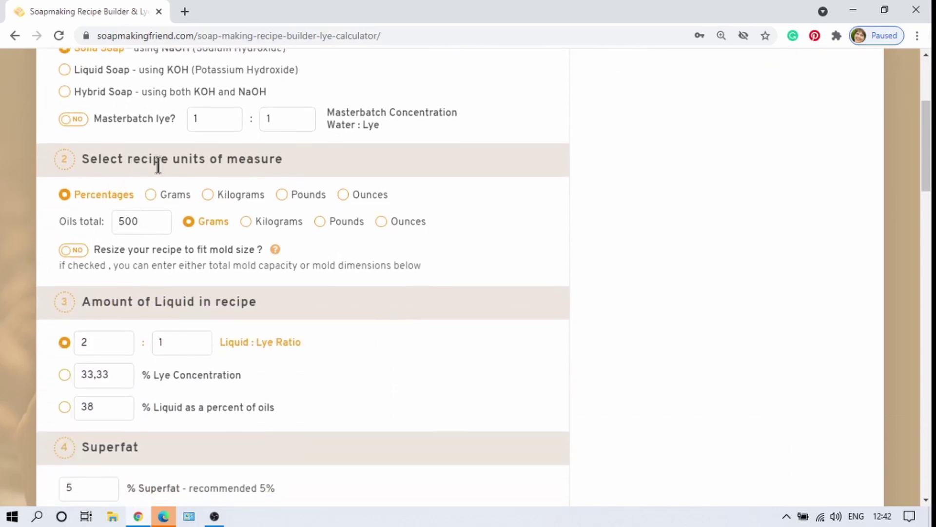
scroll(17, 292, down, 1)
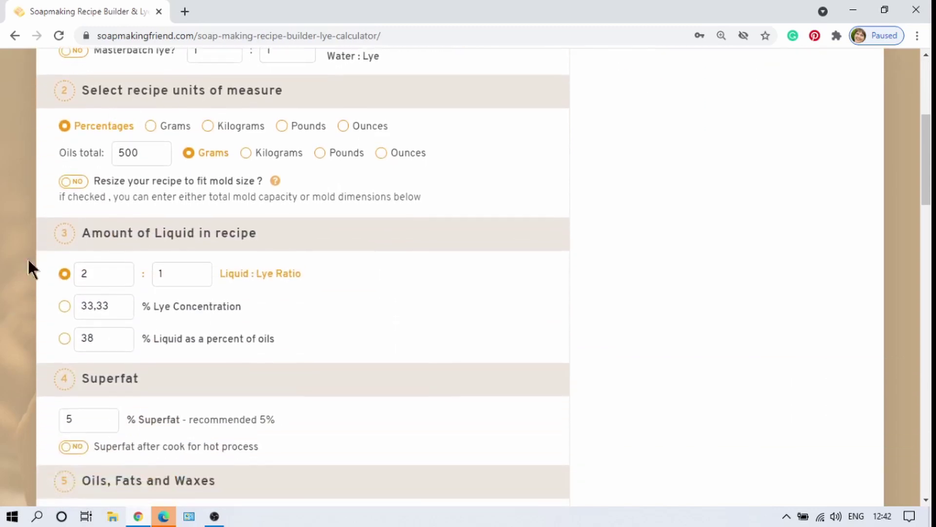
scroll(246, 244, down, 1)
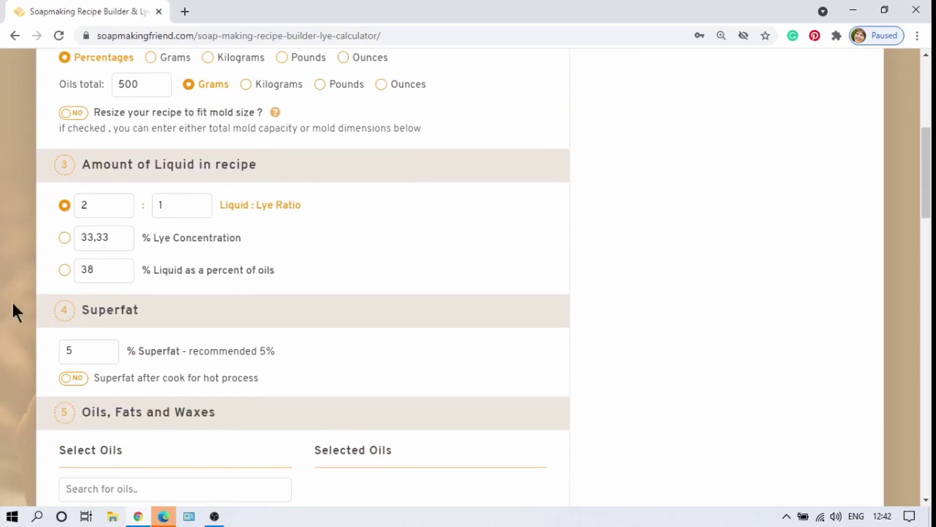
scroll(98, 312, down, 3)
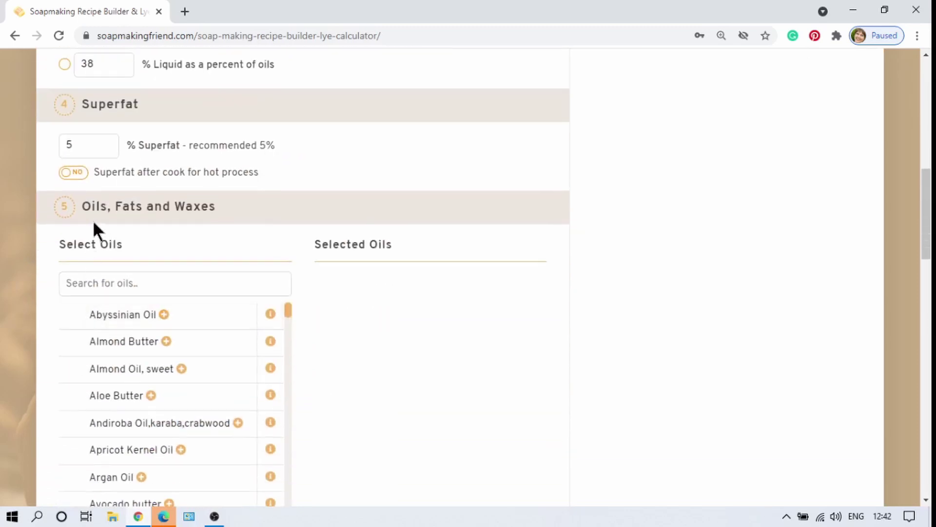
scroll(195, 225, down, 1)
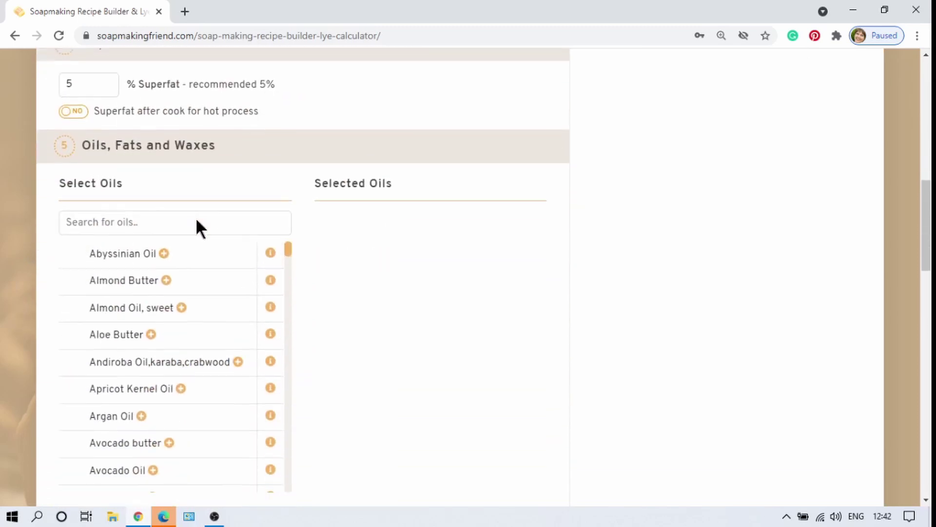
scroll(27, 295, down, 4)
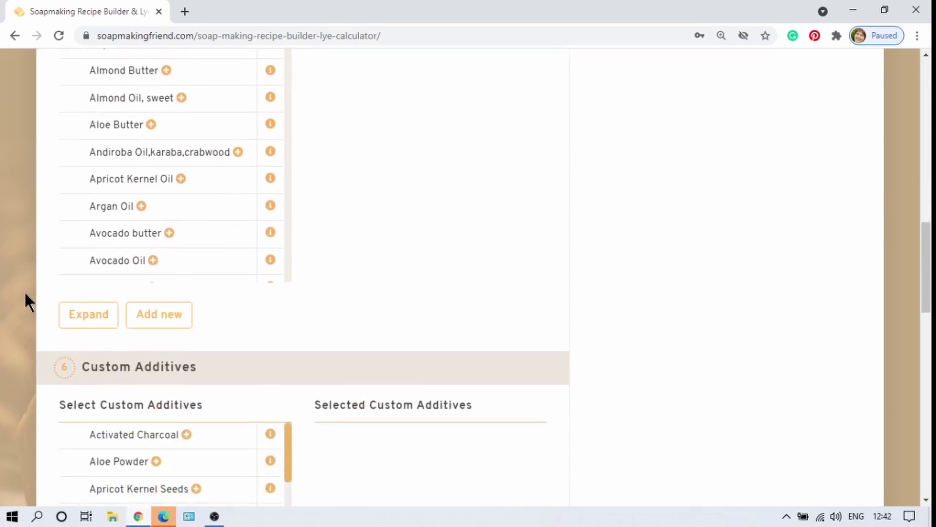
scroll(26, 294, down, 1)
scroll(17, 290, down, 2)
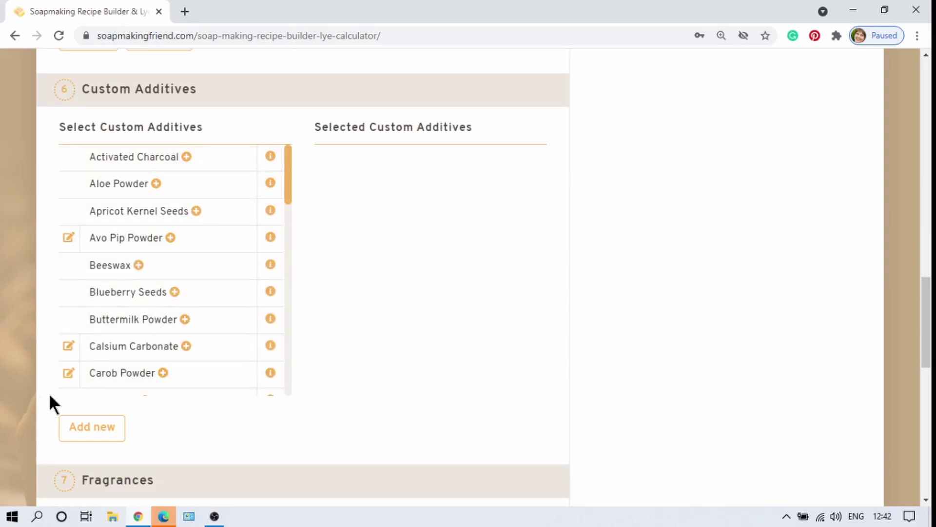
scroll(21, 402, down, 3)
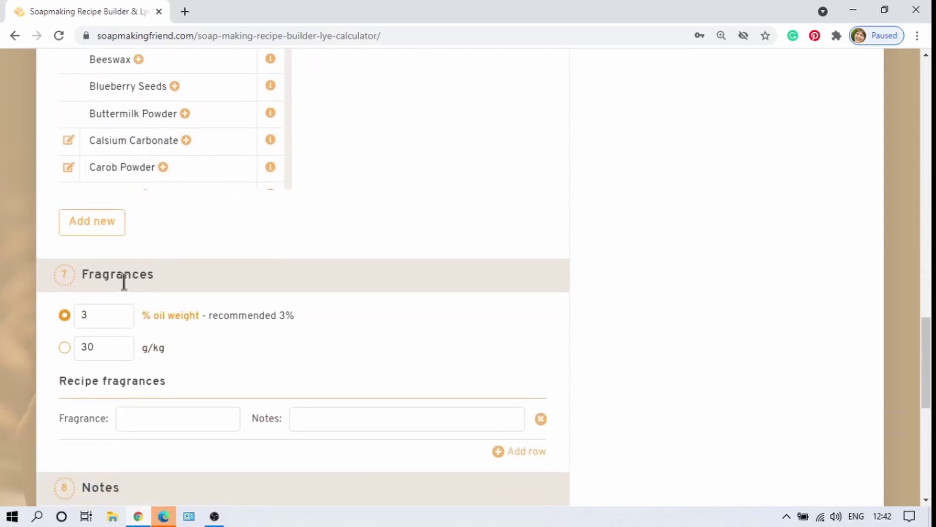
scroll(25, 376, down, 1)
scroll(23, 364, down, 8)
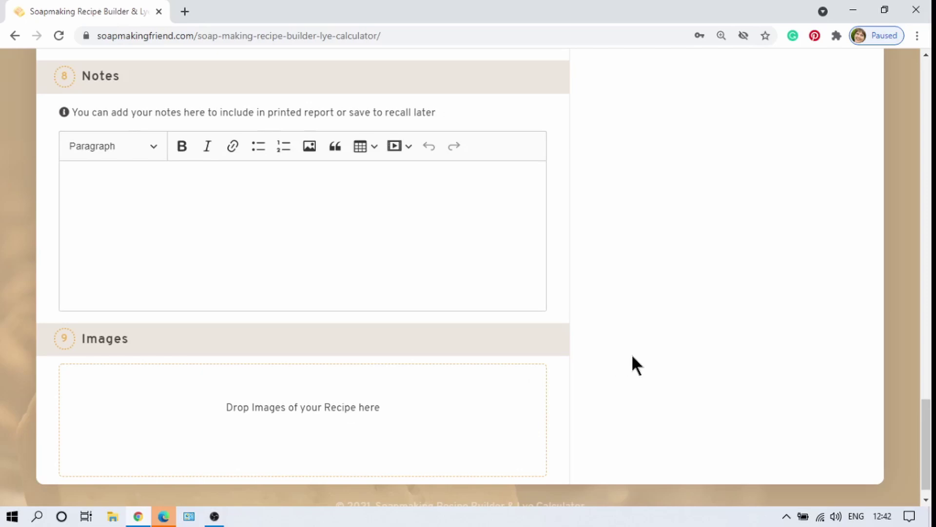
scroll(631, 353, up, 11)
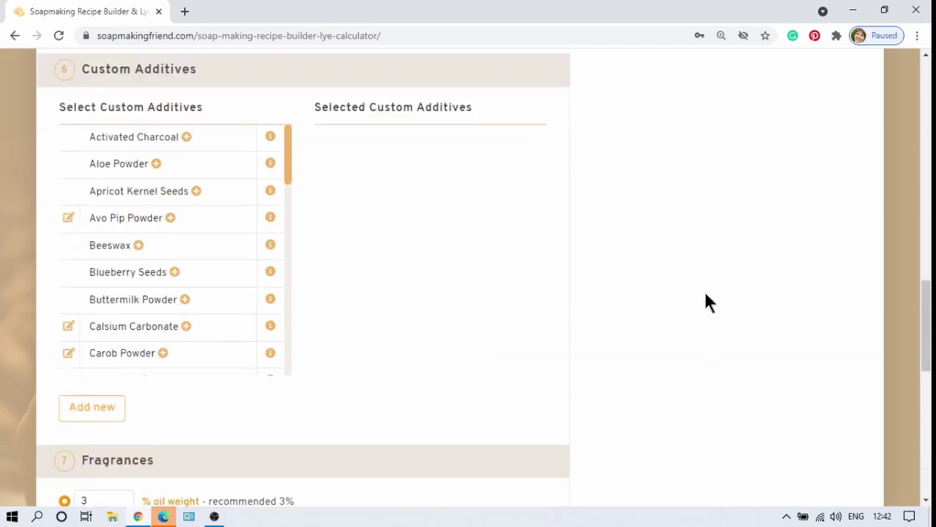
scroll(709, 156, up, 4)
scroll(679, 381, up, 20)
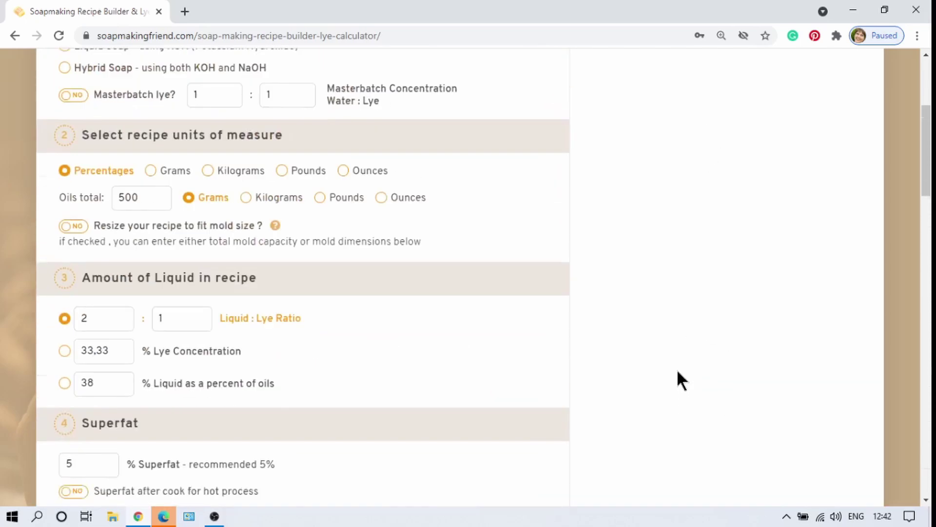
Step: Try the Liquid Soap and Hybrid Soap recipe types, and set the recipe back to Solid Soap
scroll(677, 369, down, 1)
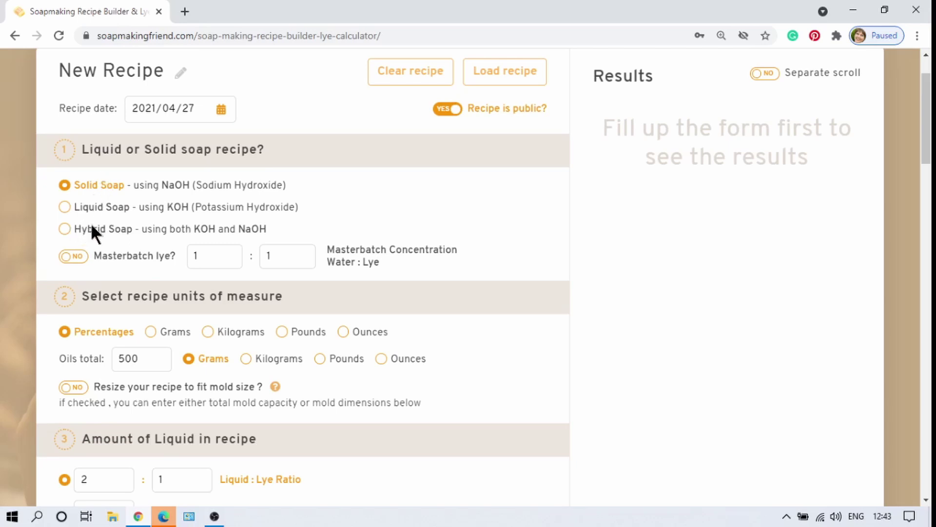
click(64, 206)
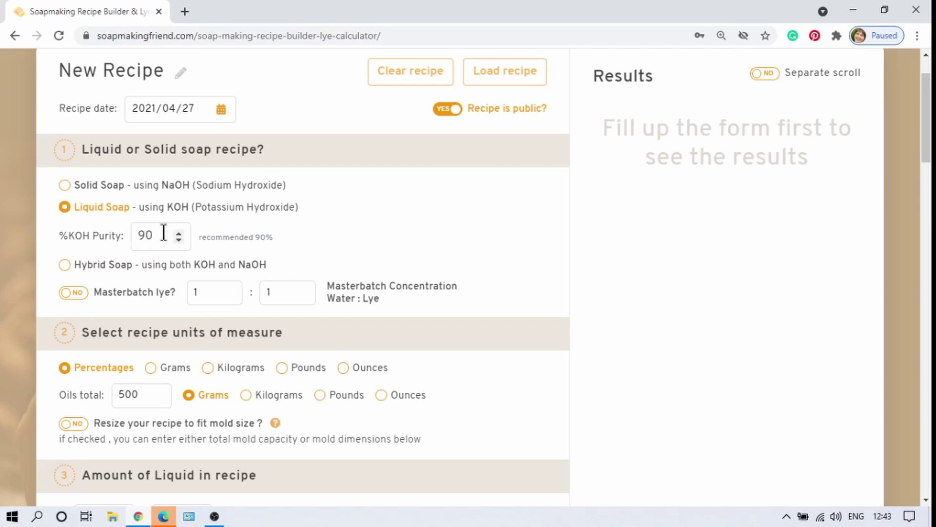
click(64, 265)
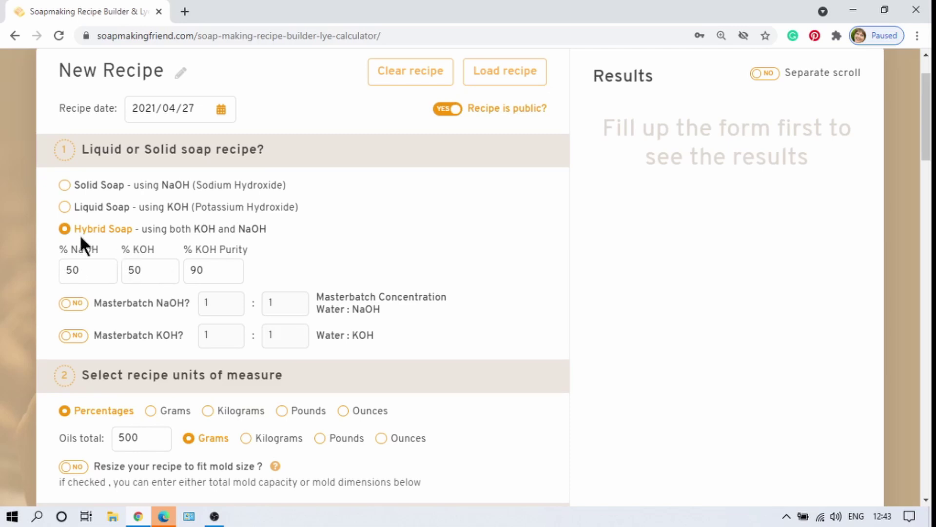
click(63, 185)
Step: Turn on resizing the recipe to fit the mold size, using the mold's dimensions
scroll(39, 214, down, 1)
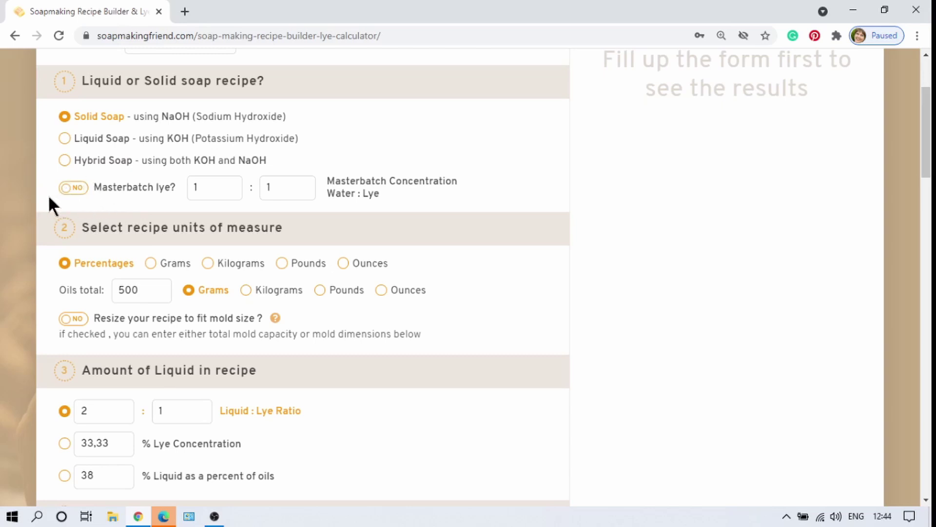
scroll(49, 200, down, 1)
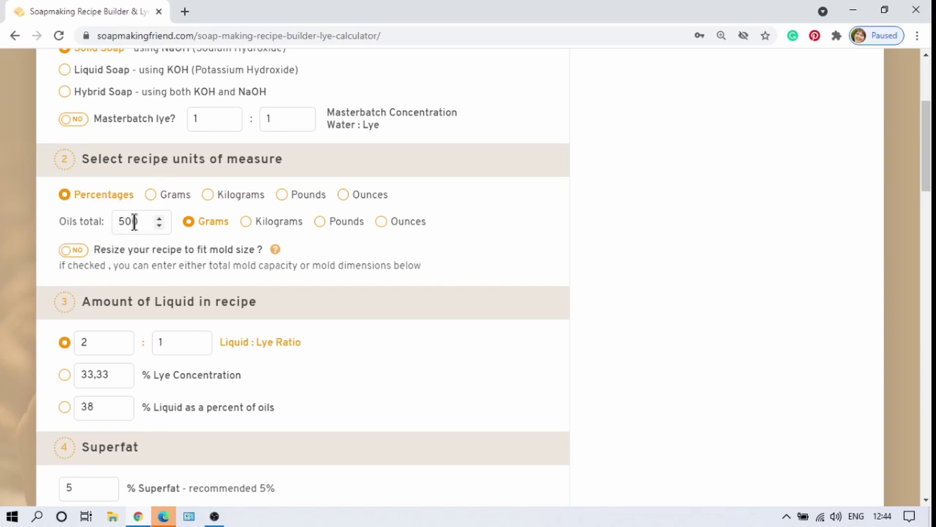
click(71, 250)
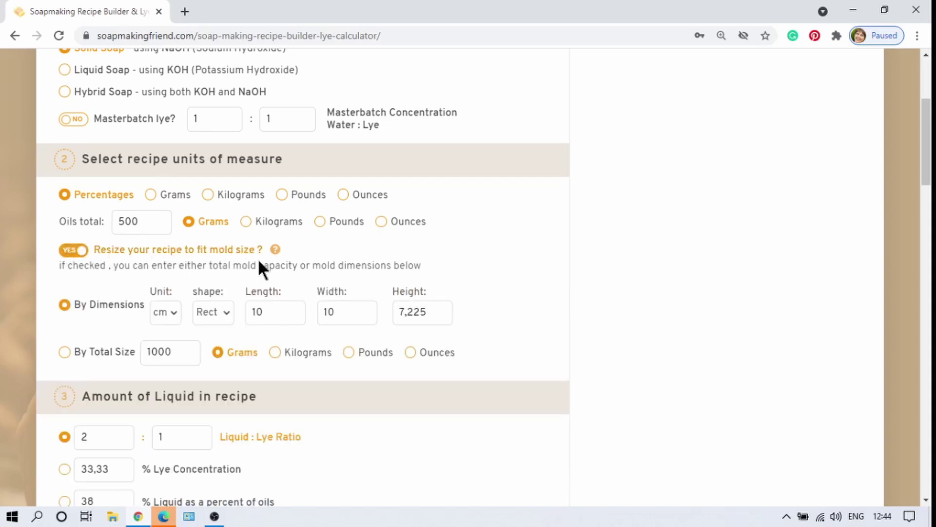
click(64, 305)
Step: Try the unit and shape choices for the mold dimensions, keeping cm and Rect
click(166, 312)
click(166, 313)
click(166, 312)
click(163, 344)
click(165, 308)
click(167, 332)
click(227, 313)
click(227, 313)
Step: Set the mold width to 15 cm and height to 7 cm, and switch the mold resizing to By Total Size
key(Tab)
key(Tab)
text(15)
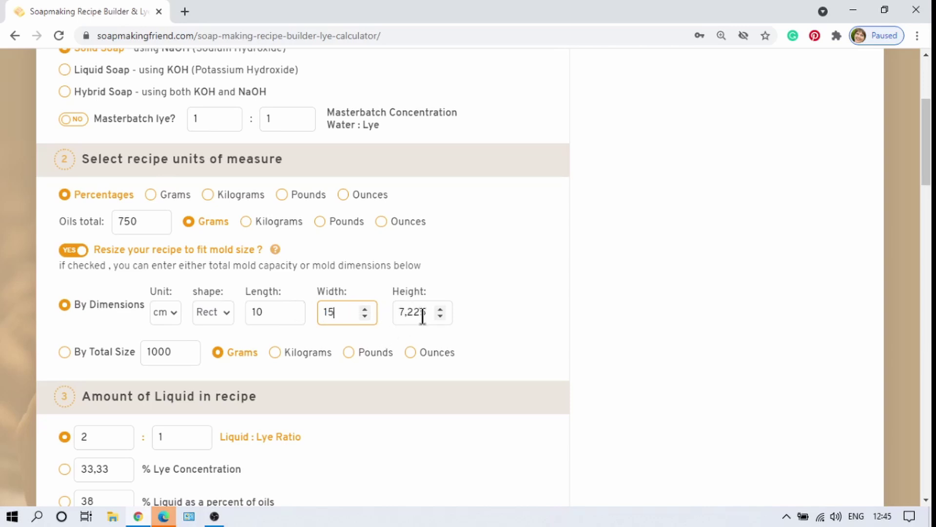
drag(429, 312, 404, 311)
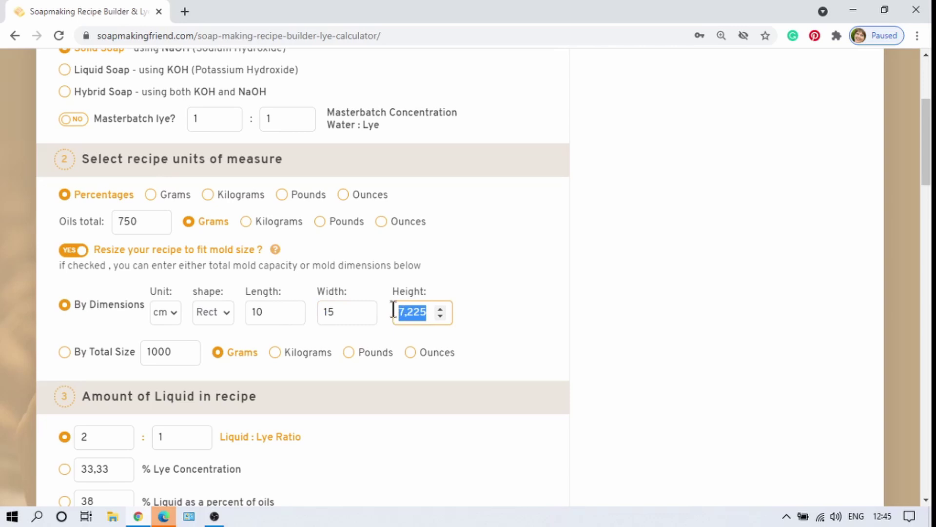
text(7)
click(487, 319)
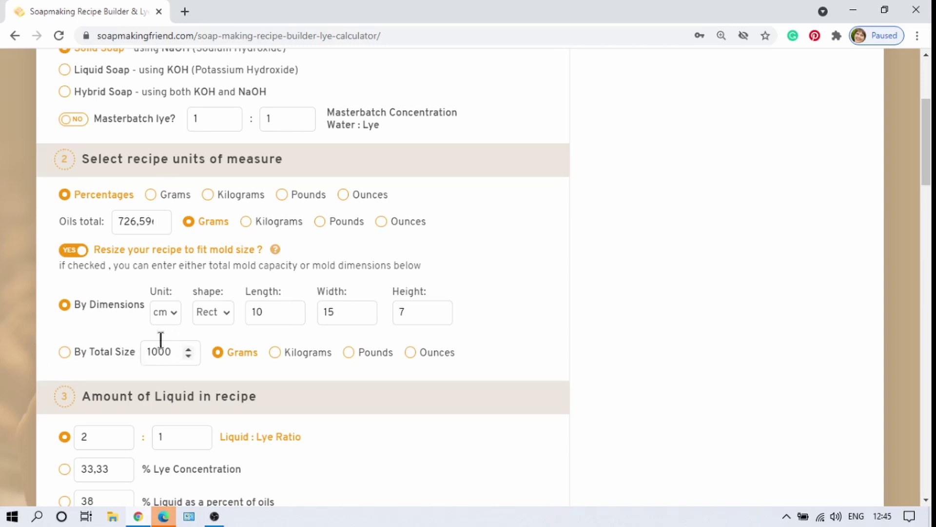
click(63, 351)
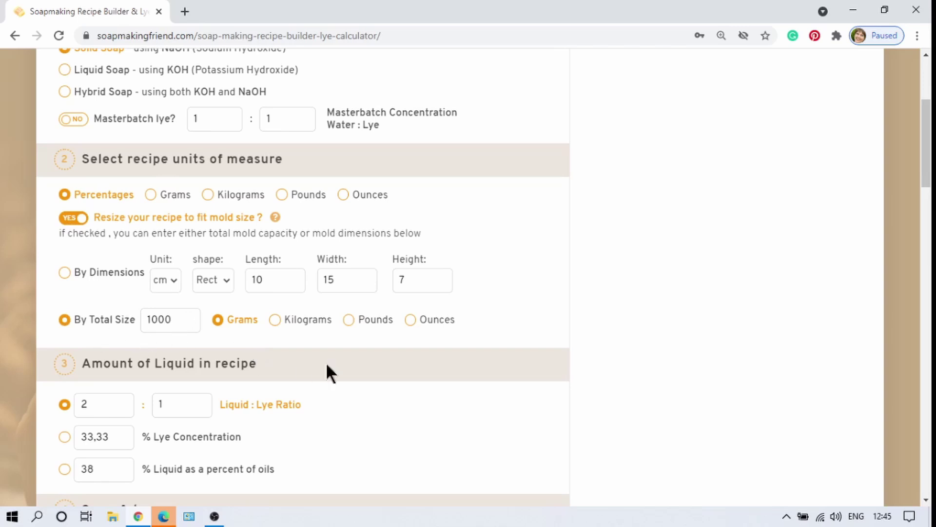
Step: Try a 1:1 liquid-to-lye ratio in the recipe's liquid amount, and set it back to 2:1
scroll(331, 369, down, 3)
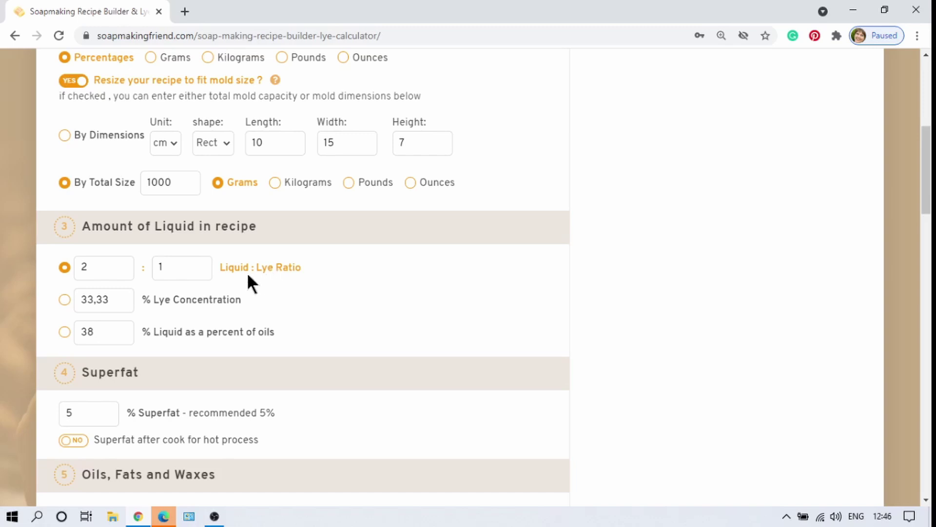
drag(104, 264, 75, 264)
text(1)
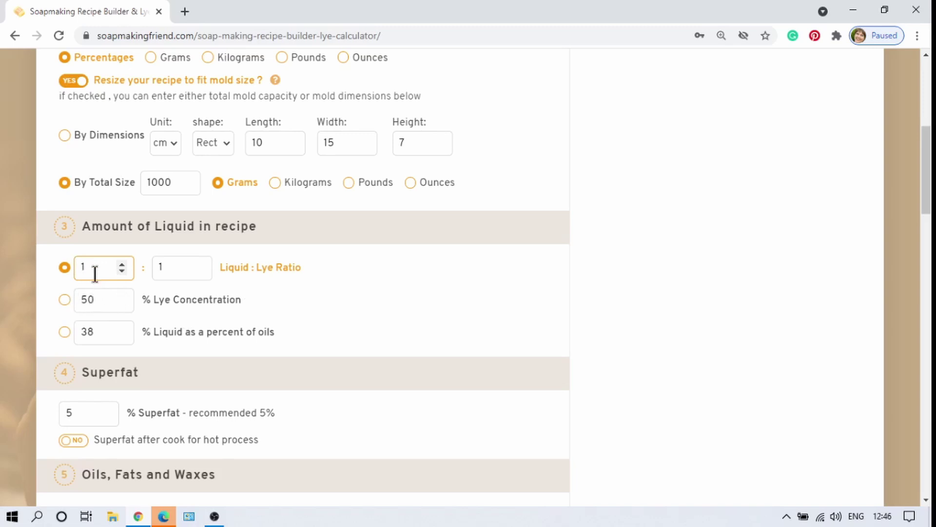
drag(92, 267, 79, 267)
text(2)
Step: Try a higher superfat percentage and return it to 5%
scroll(293, 288, down, 3)
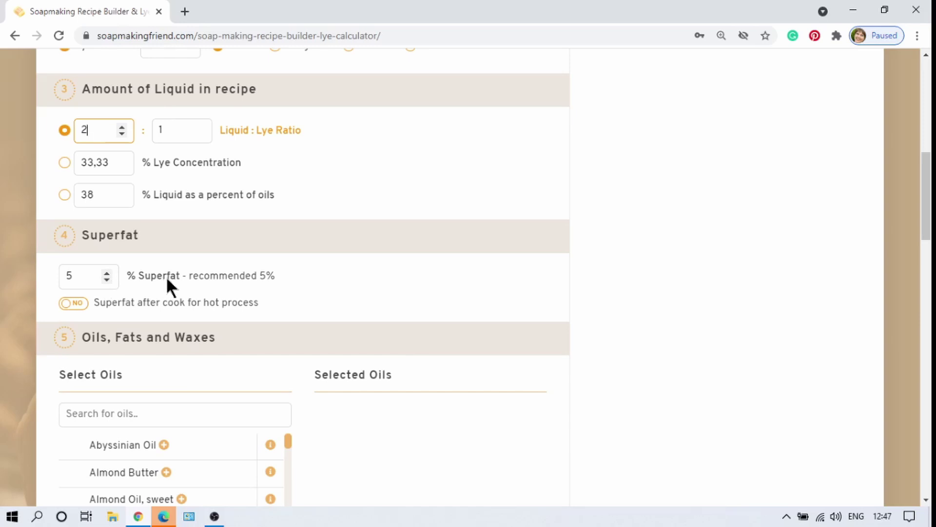
click(107, 271)
click(106, 280)
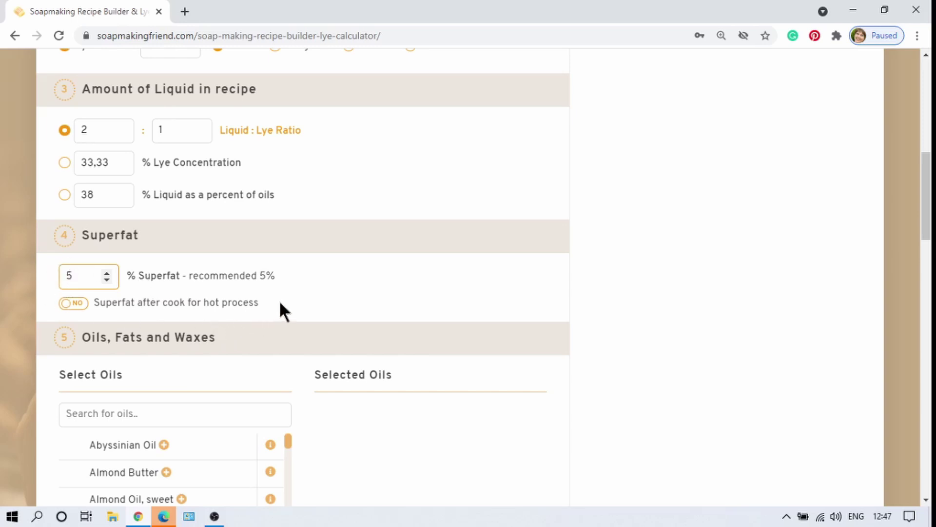
Step: Browse the list of oils, fats and waxes and examine the properties of Abyssinian Oil
scroll(279, 305, down, 4)
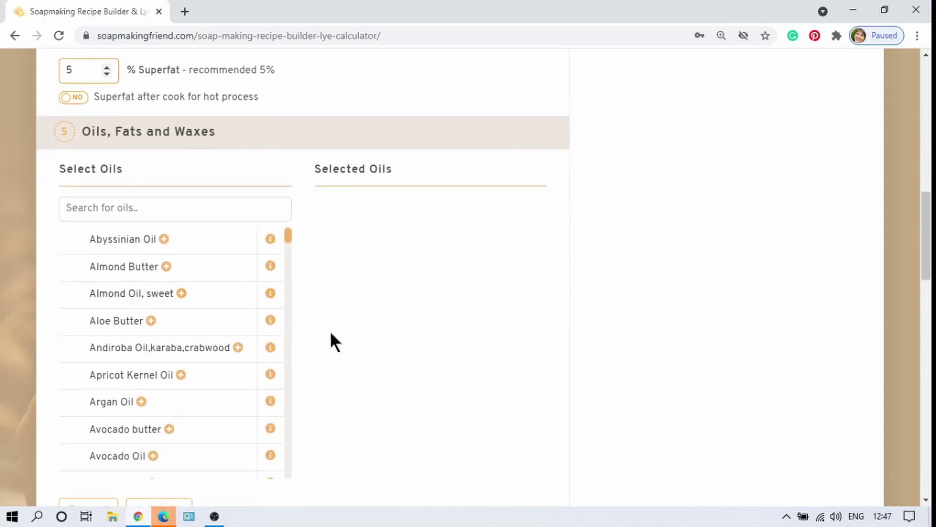
scroll(329, 340, down, 1)
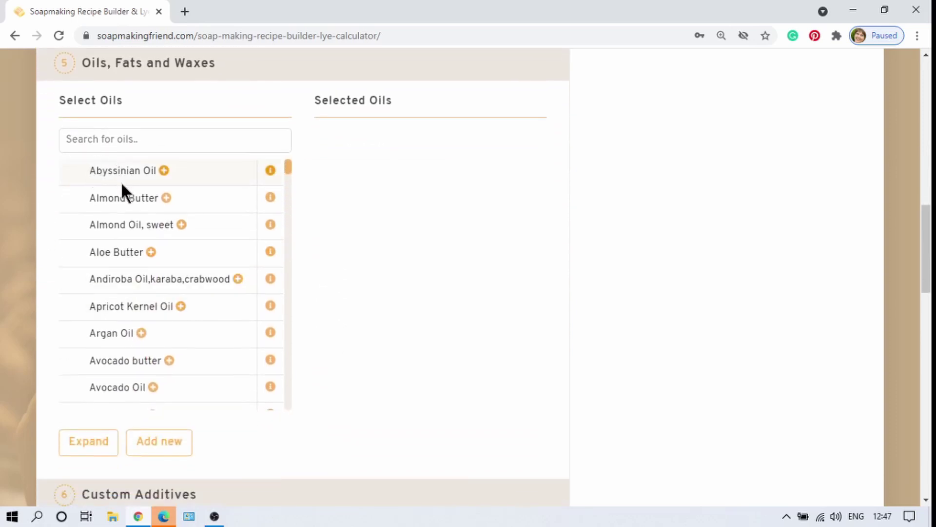
scroll(122, 189, down, 10)
scroll(121, 196, down, 4)
scroll(121, 196, up, 14)
mouse_move(271, 171)
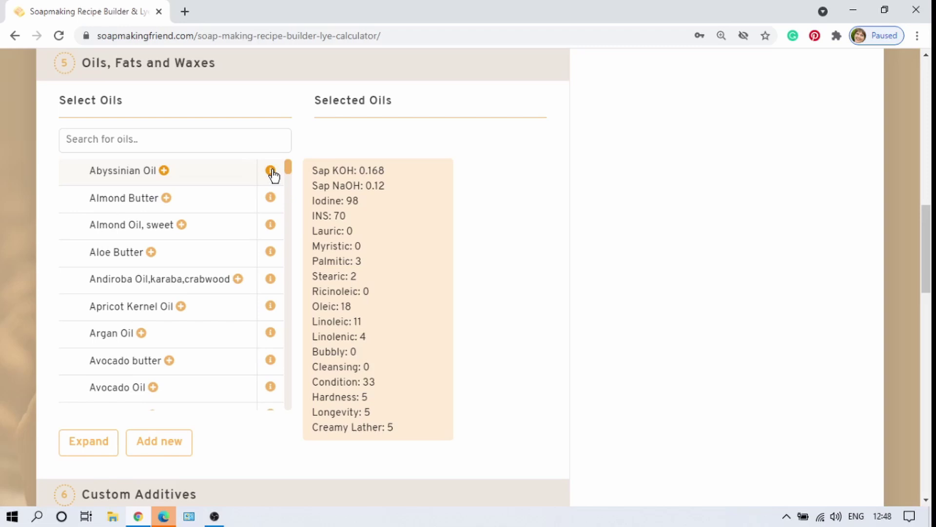
click(271, 172)
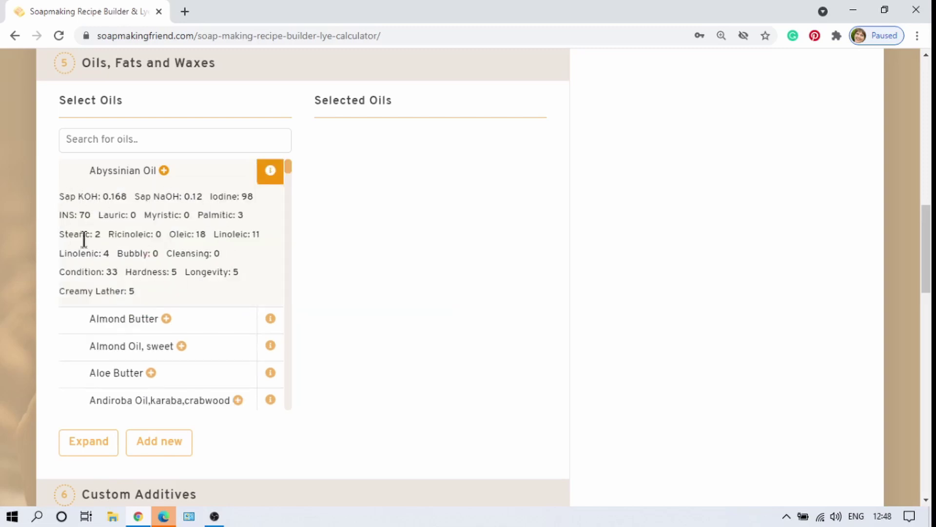
click(270, 172)
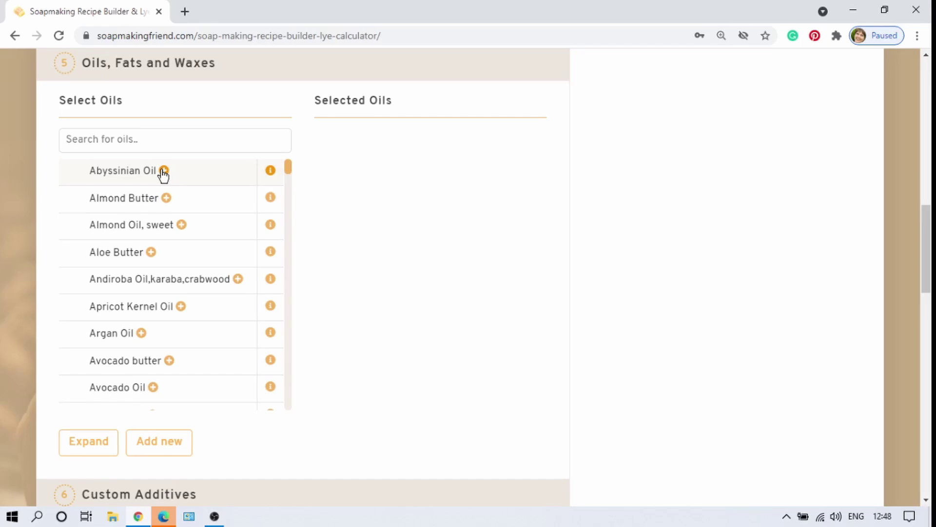
scroll(163, 174, up, 15)
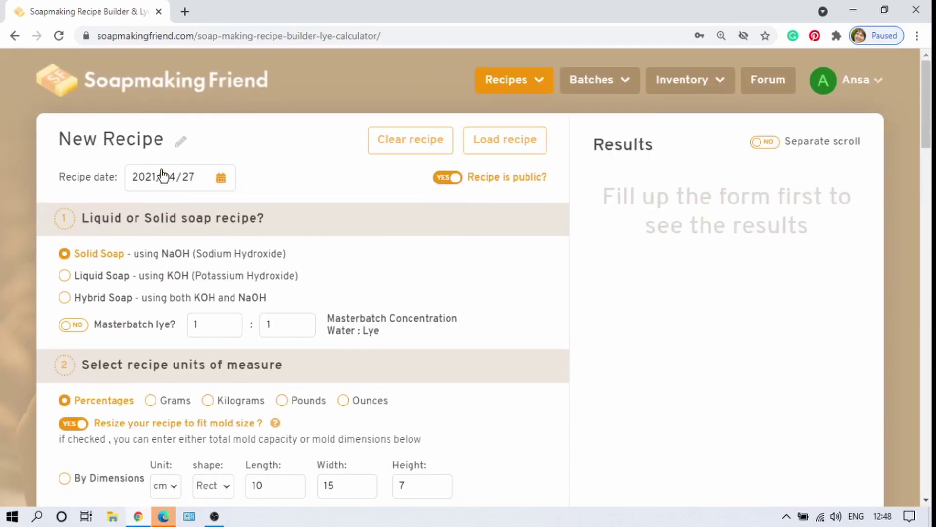
Step: Rename the new recipe as "Beginner - Saponify"
click(156, 142)
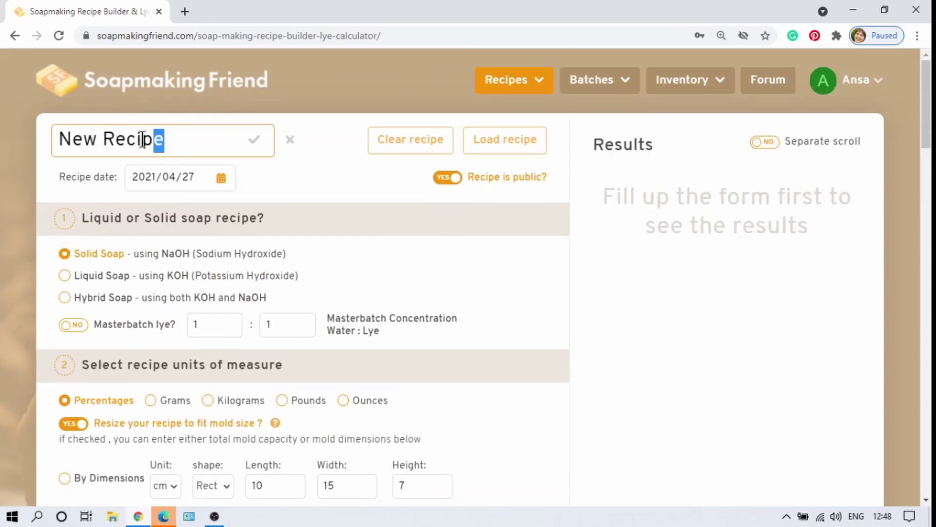
drag(163, 139, 46, 133)
text(Be)
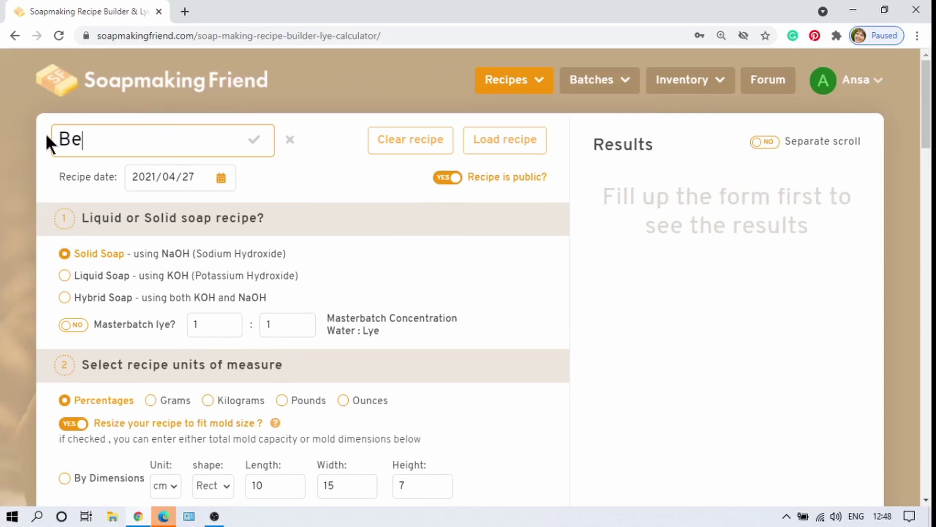
text(ginner )
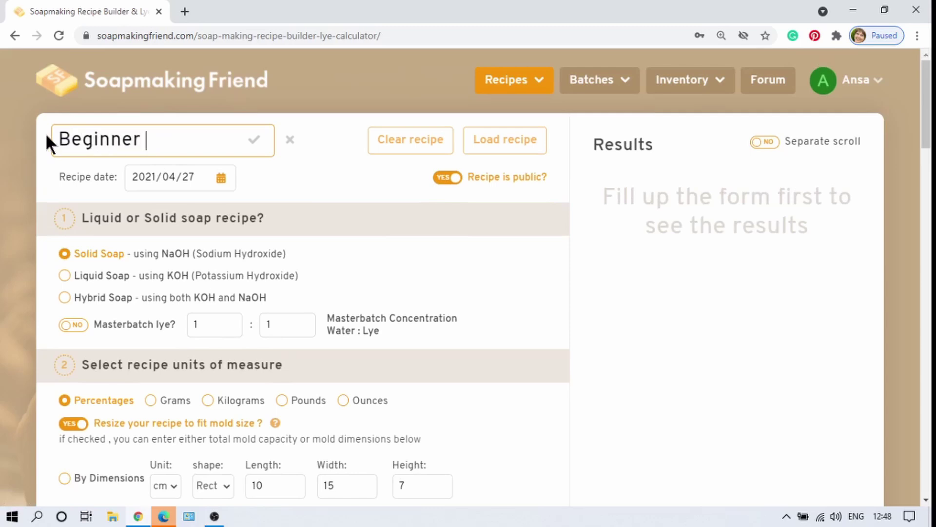
text(Recipr)
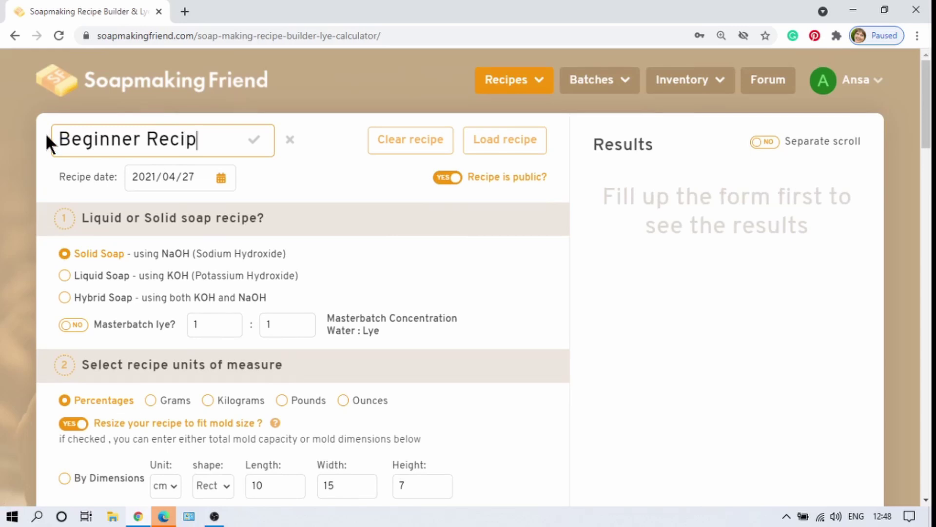
key(BackSpace)
key(BackSpace)
key(BackSpace)
key(BackSpace)
key(BackSpace)
key(BackSpace)
key(BackSpace)
text(-  )
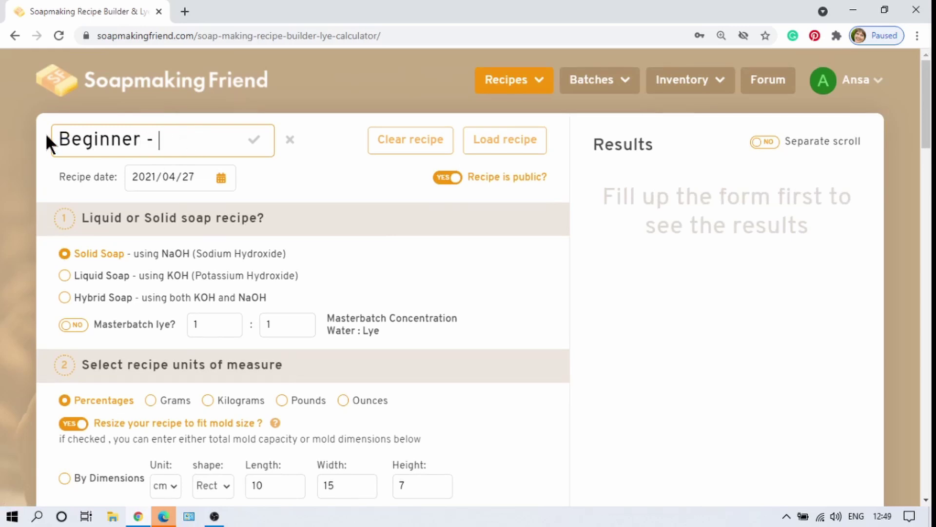
text(Saponify)
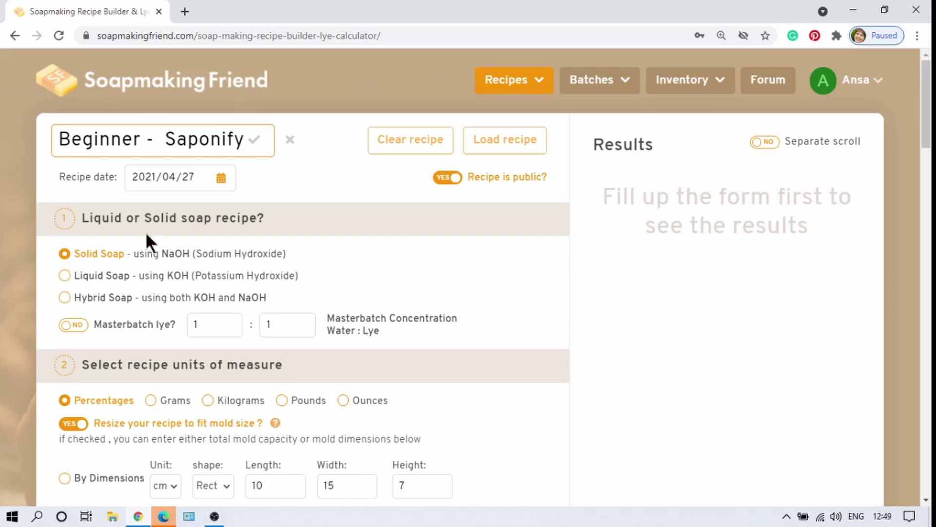
click(255, 141)
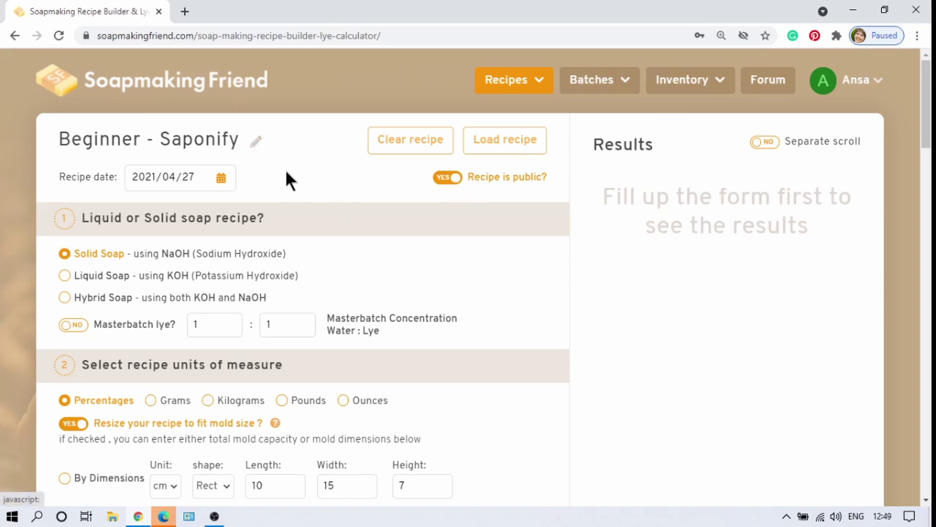
Step: Review the recipe's soap type, units of measure, mold size, liquid-to-lye ratio and superfat settings
scroll(285, 171, down, 5)
scroll(286, 169, up, 5)
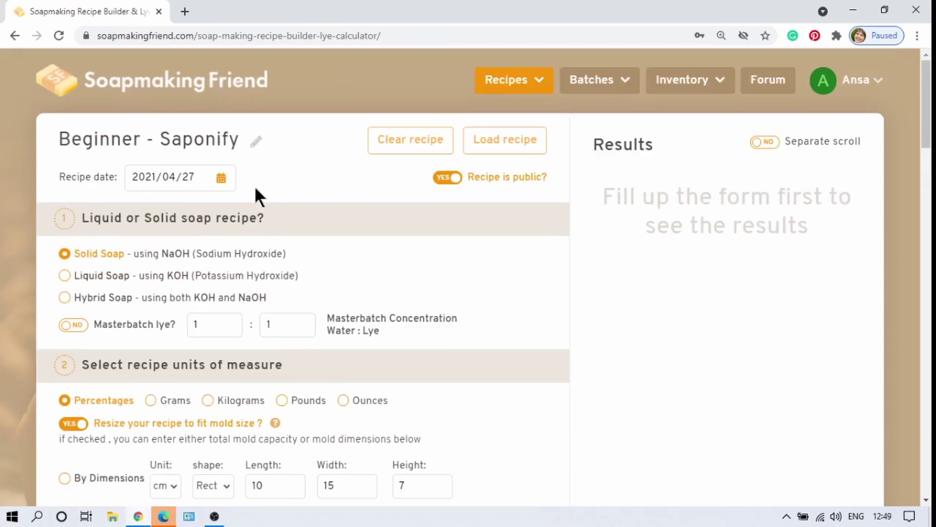
scroll(22, 279, down, 1)
scroll(22, 279, down, 3)
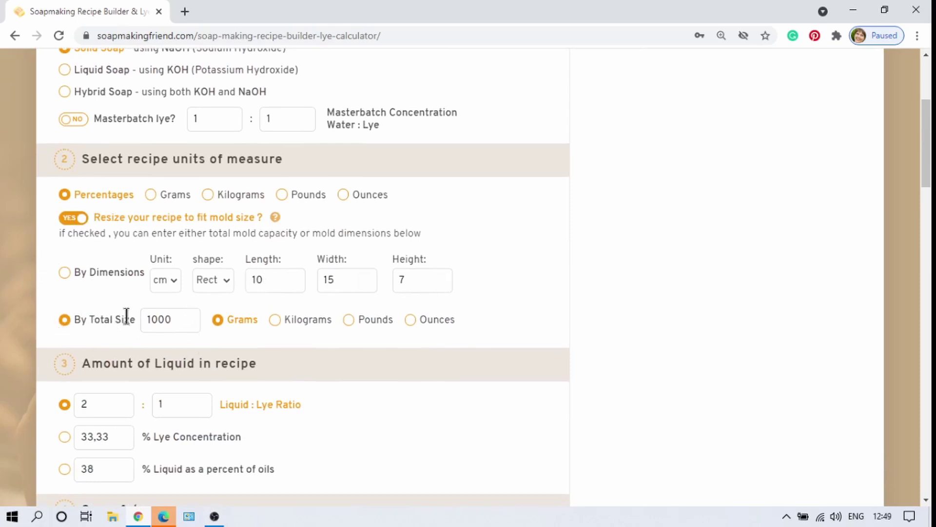
scroll(17, 295, down, 1)
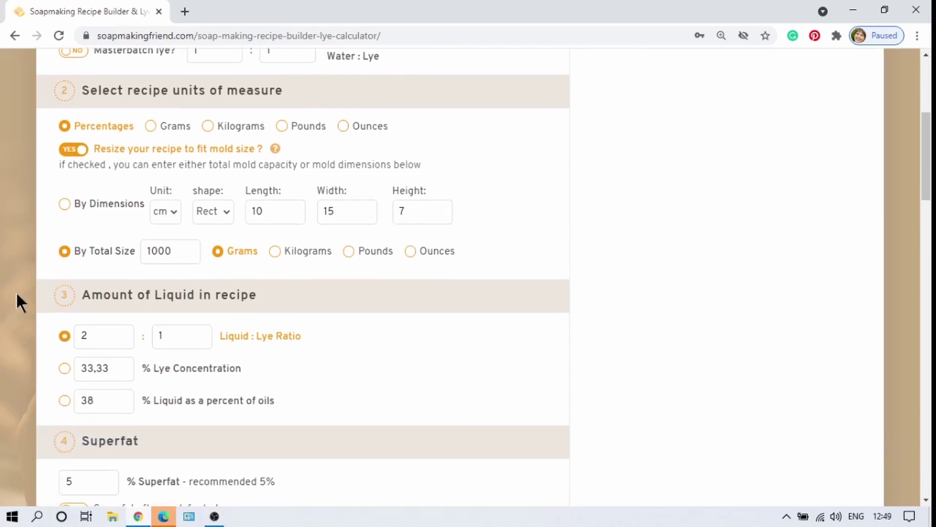
scroll(16, 291, down, 1)
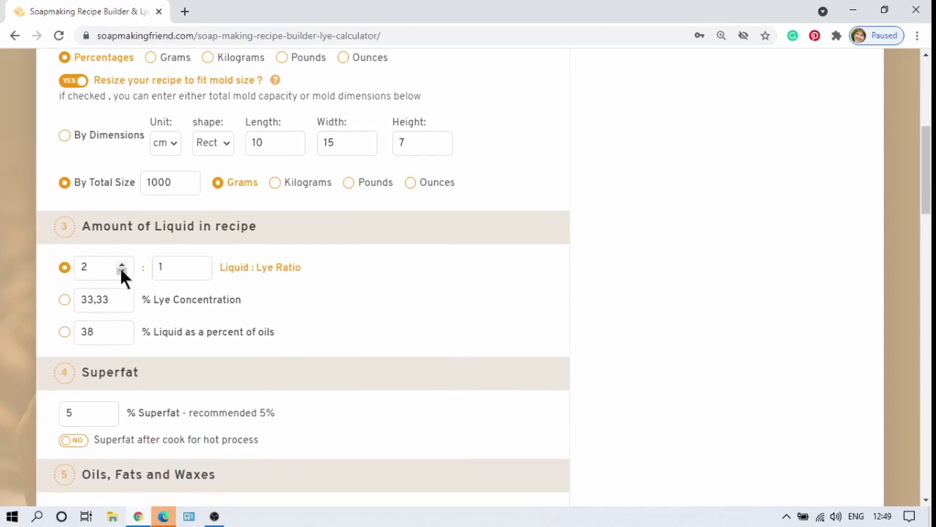
scroll(17, 291, down, 2)
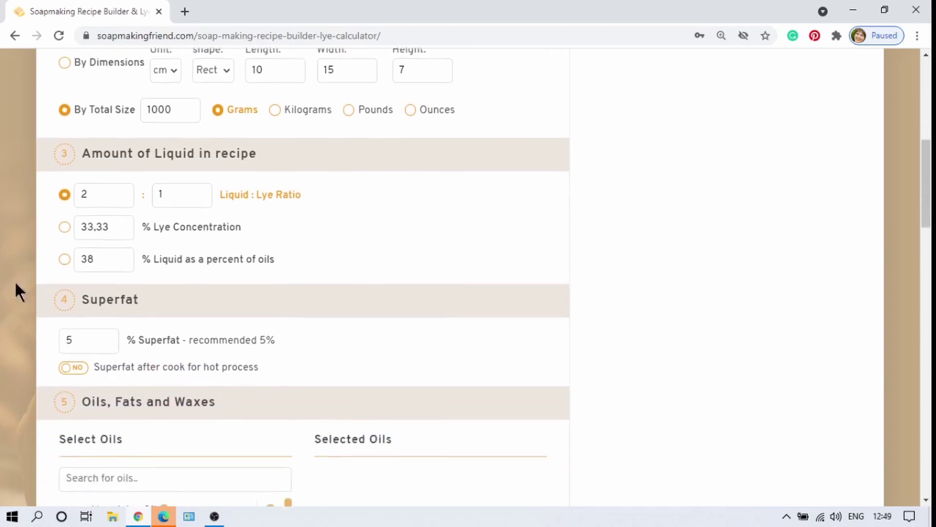
scroll(25, 278, down, 1)
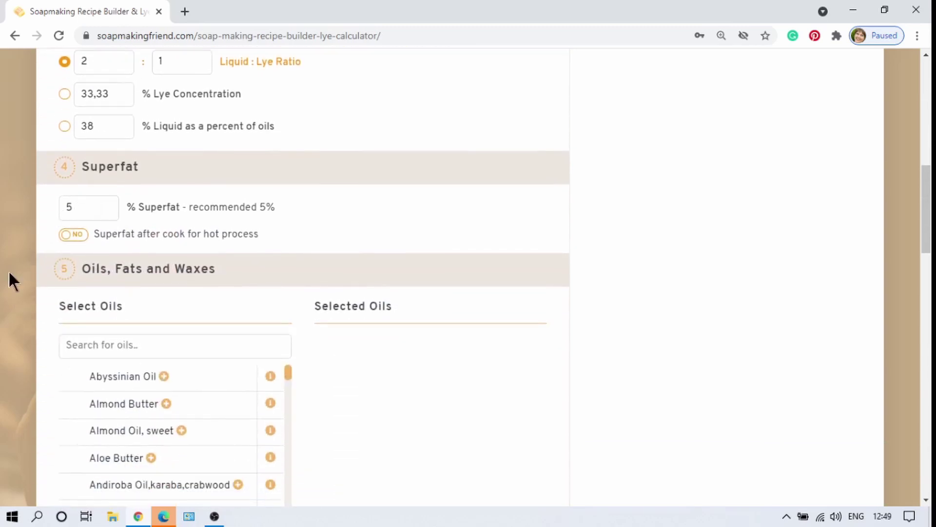
Step: Find Coconut Oil, 76 deg in the oils, fats and waxes list and add it to the selected oils
scroll(9, 278, down, 1)
scroll(11, 285, down, 3)
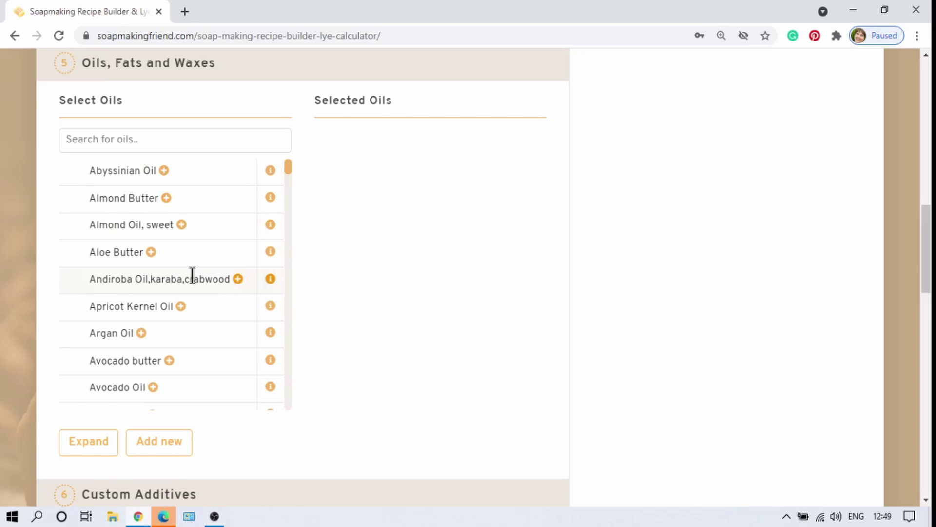
scroll(161, 248, down, 5)
scroll(162, 247, down, 4)
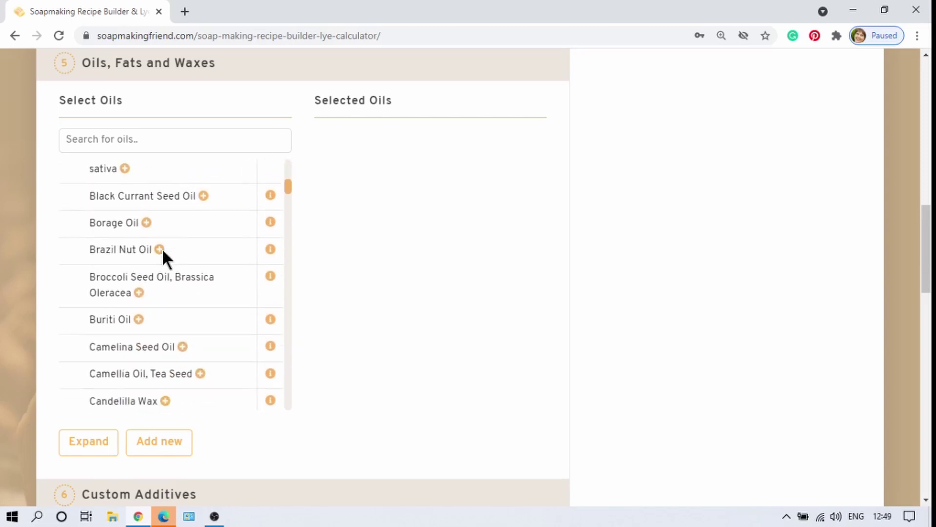
scroll(162, 249, down, 5)
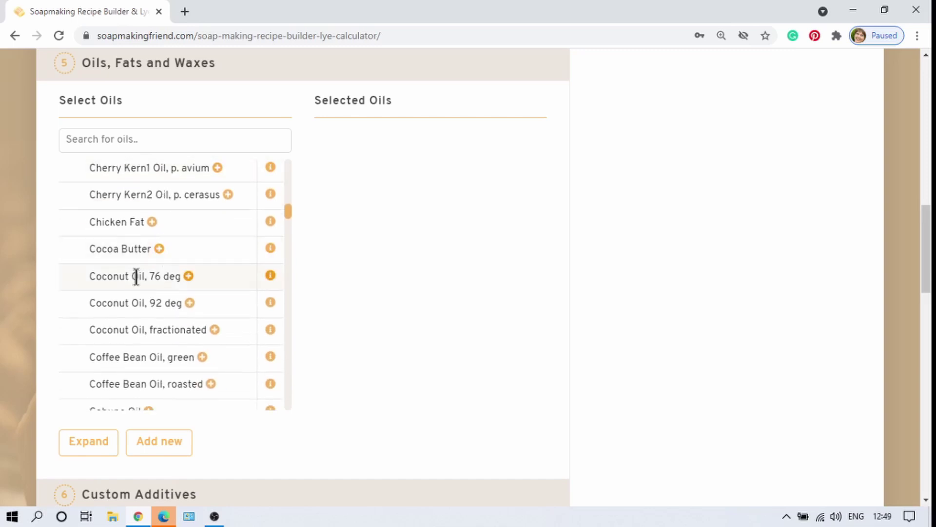
mouse_move(273, 280)
click(188, 277)
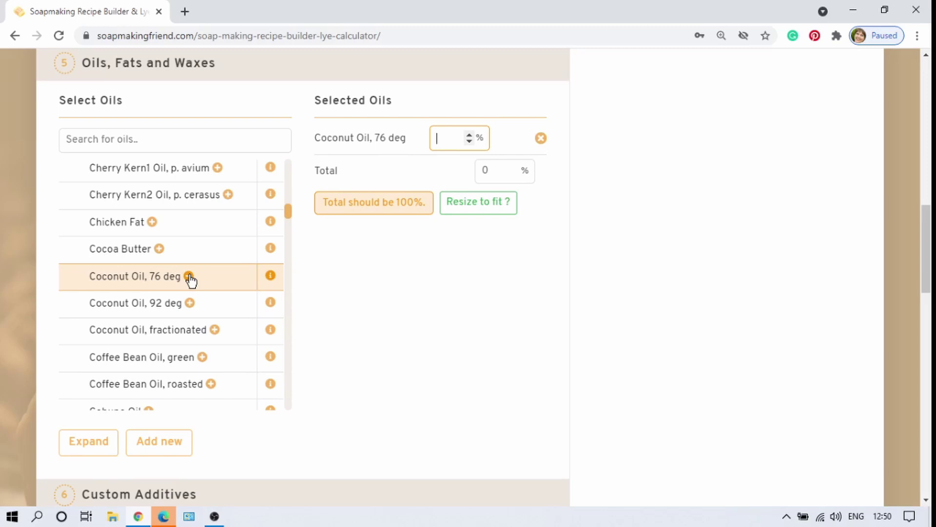
Step: Check the properties of Olive Oil and Palm Oil and add both to the selected oils
scroll(190, 281, down, 20)
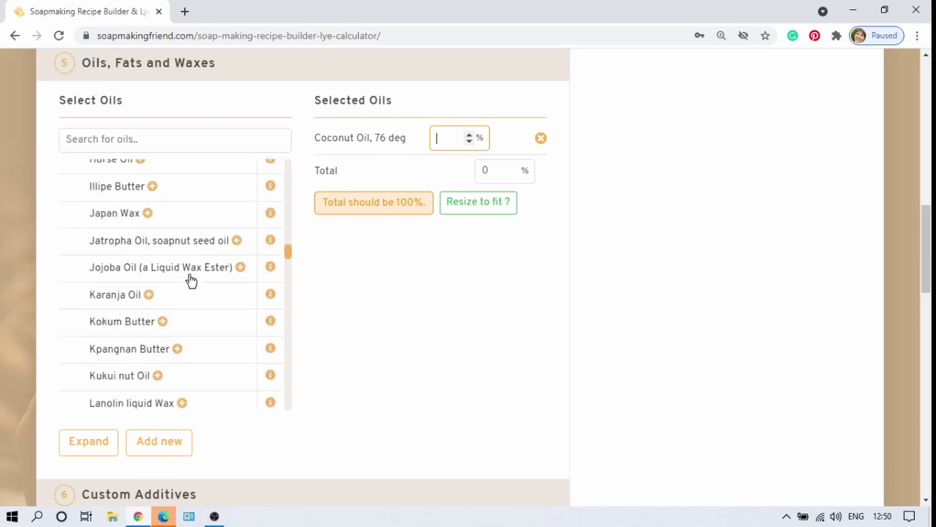
scroll(190, 281, down, 20)
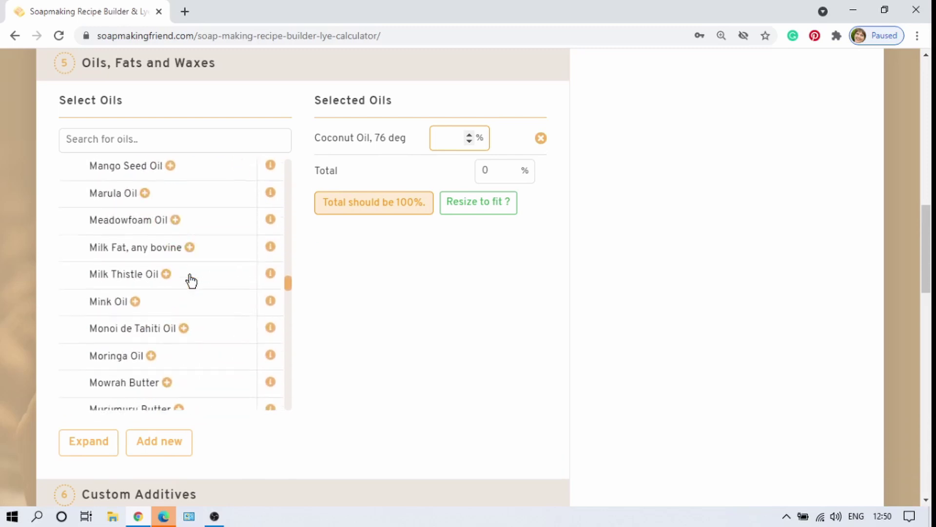
scroll(191, 280, down, 10)
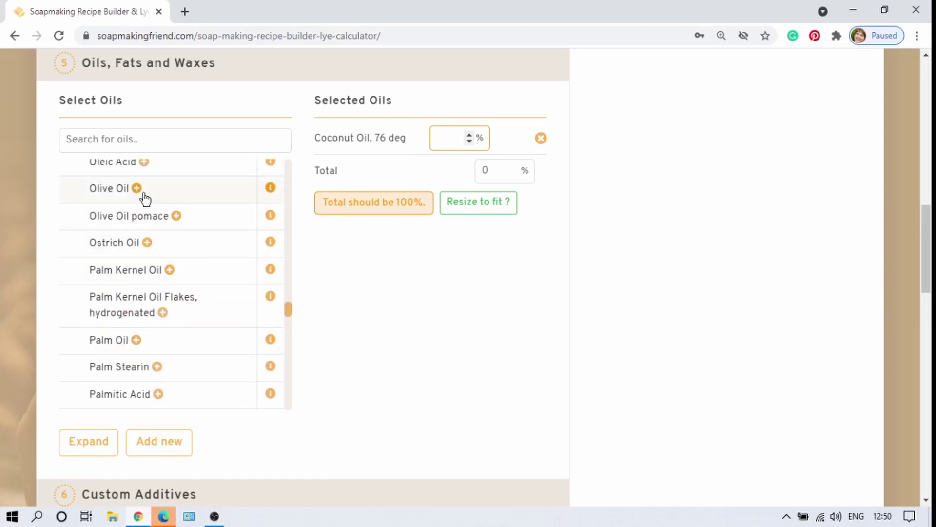
mouse_move(261, 192)
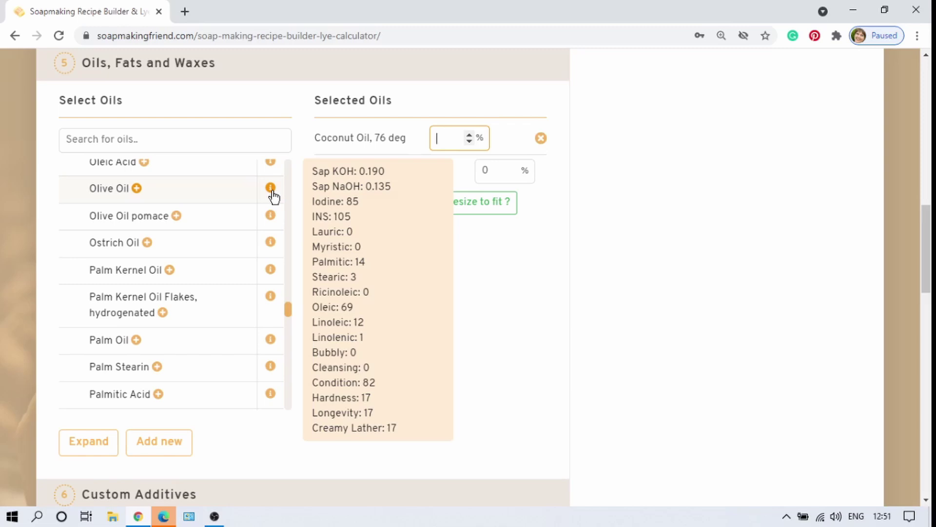
click(137, 189)
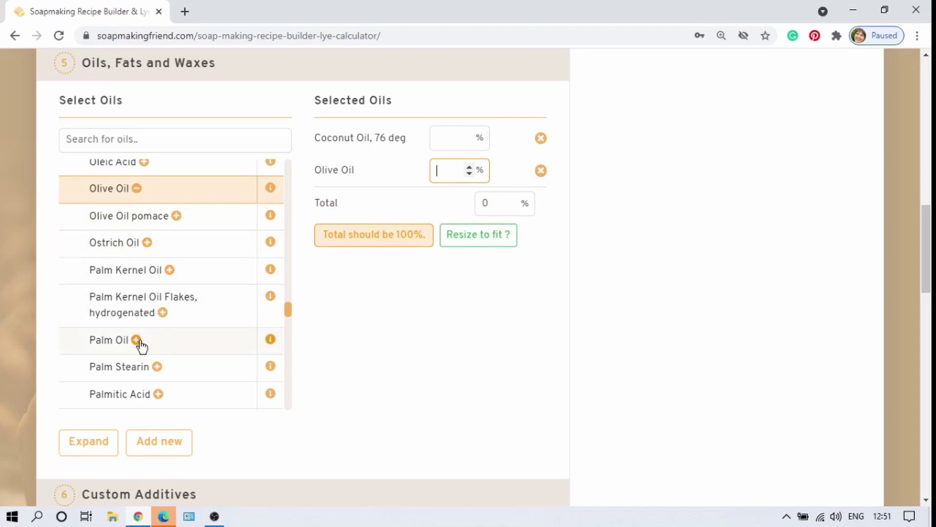
mouse_move(272, 340)
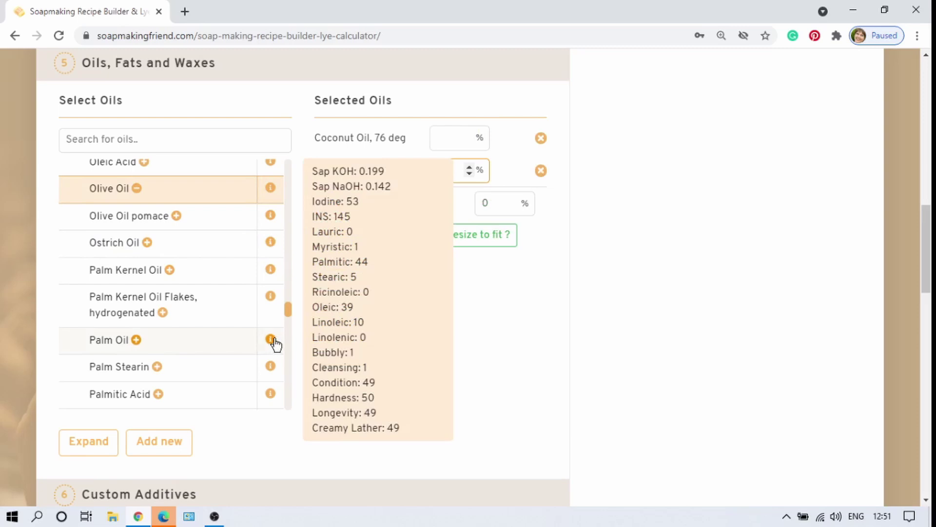
click(137, 340)
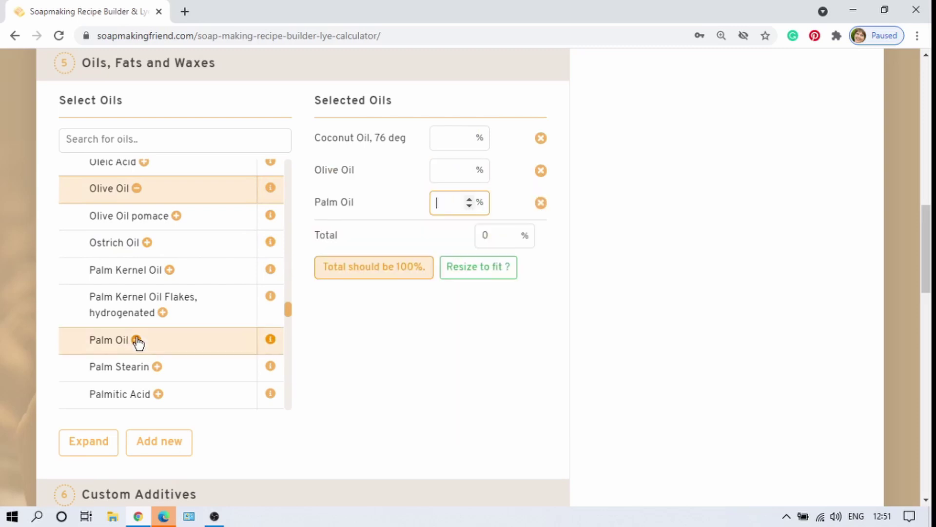
Step: Set the selected oils' shares to 25% Coconut Oil, 35% Olive Oil and 40% Palm Oil
scroll(395, 339, up, 1)
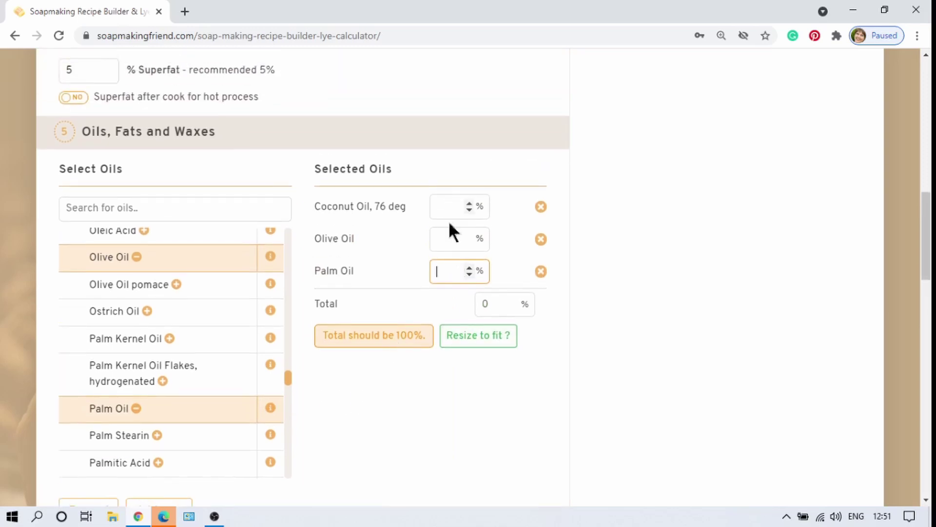
scroll(449, 251, up, 6)
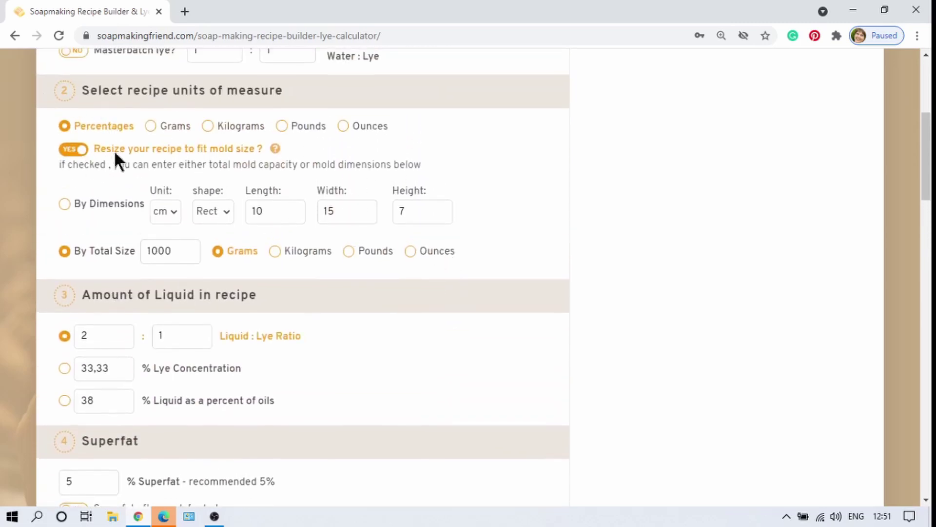
scroll(423, 306, down, 6)
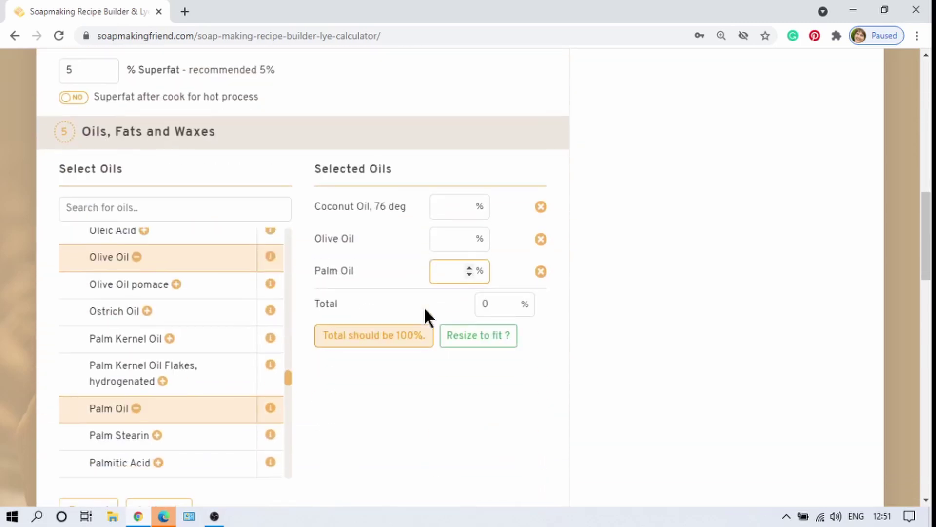
click(446, 208)
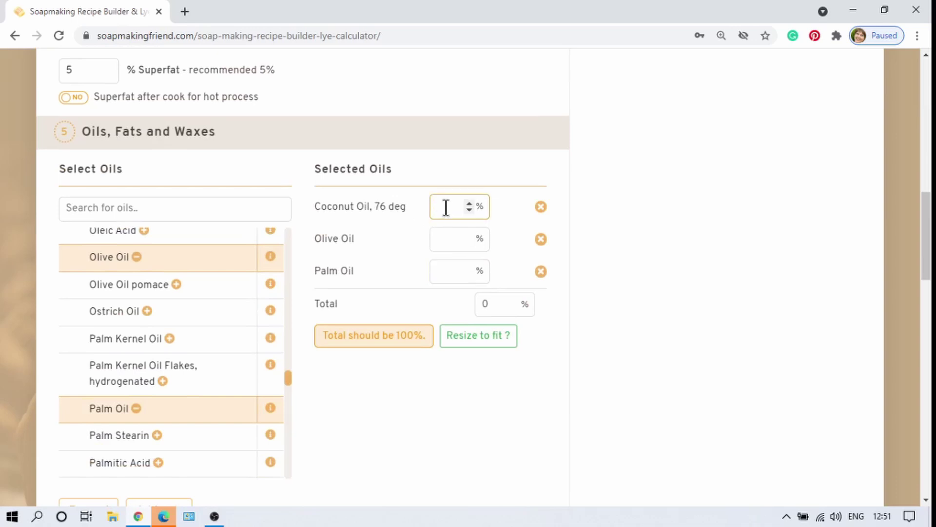
text(25)
click(455, 241)
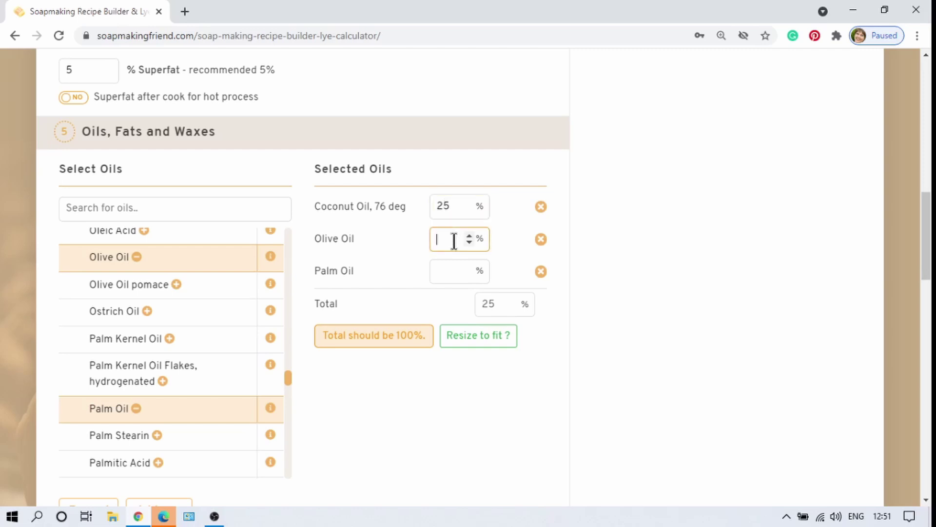
text(35)
click(444, 271)
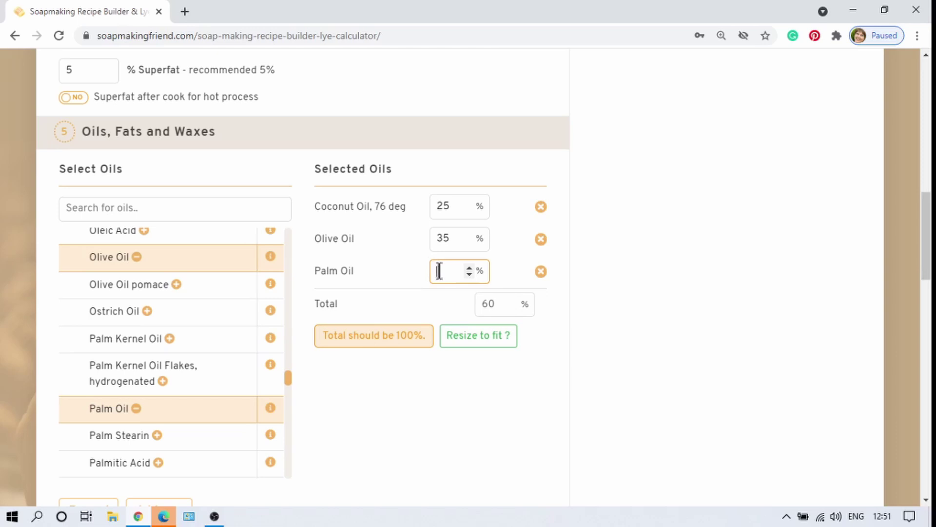
text(40)
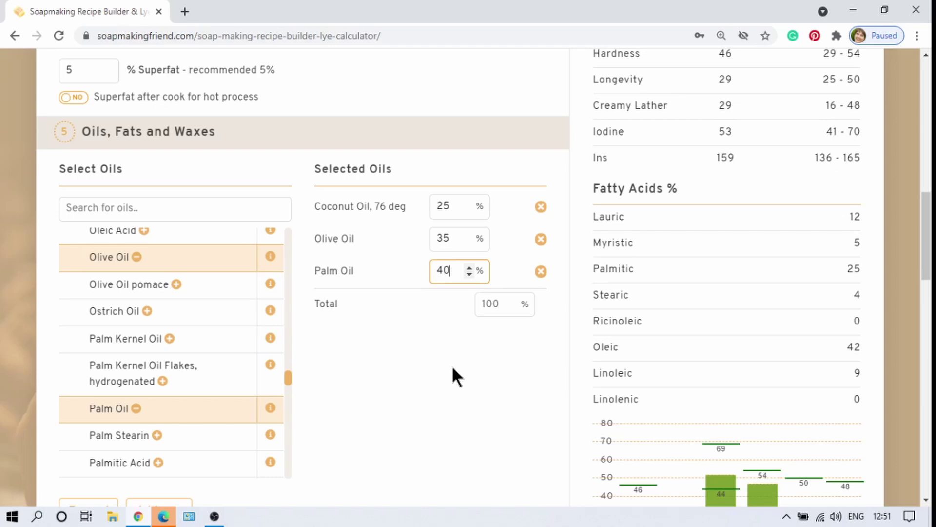
Step: Examine the recipe's calculated properties, the gram weight of each oil, and the recipe totals
scroll(452, 369, down, 2)
scroll(452, 369, up, 4)
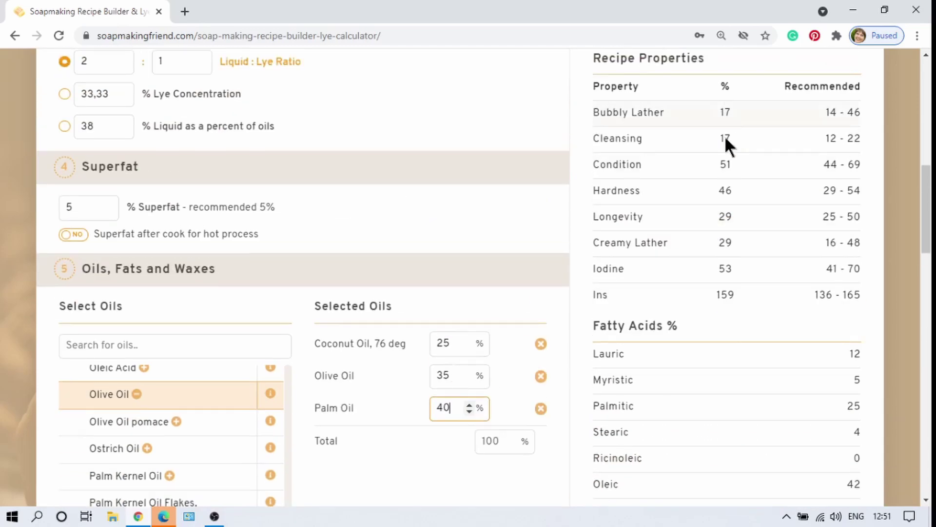
scroll(888, 270, up, 10)
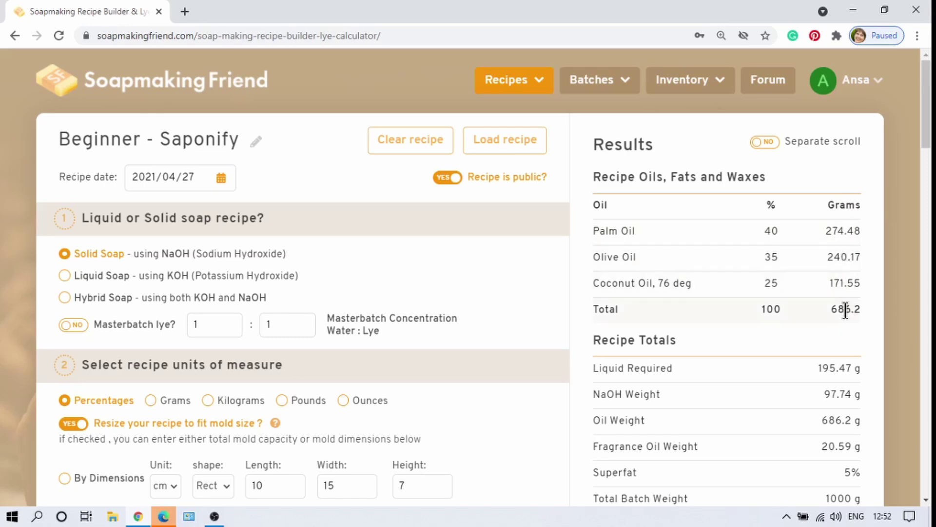
scroll(846, 310, down, 3)
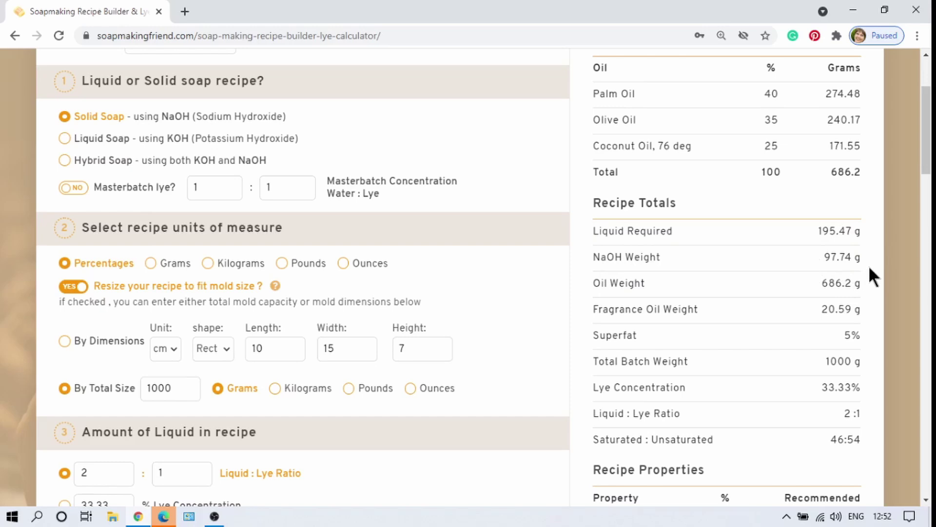
scroll(868, 265, down, 2)
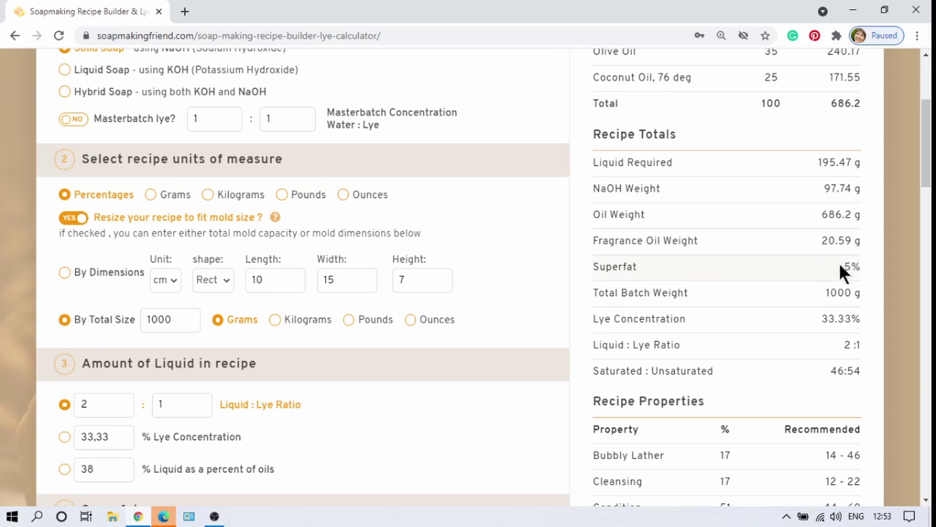
Step: Examine the recipe totals, the recipe properties against their recommended ranges, and the recipe properties graph
scroll(882, 300, down, 2)
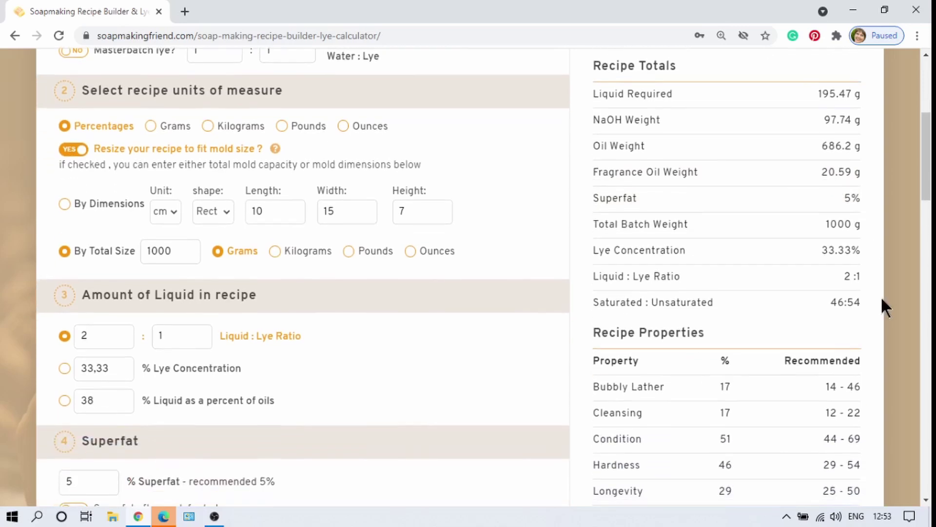
scroll(881, 300, down, 4)
scroll(882, 301, down, 2)
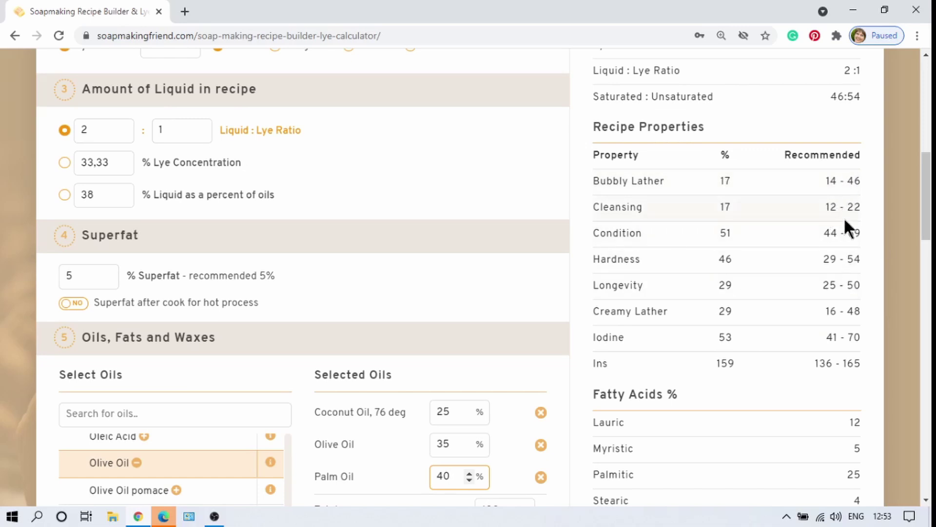
scroll(899, 288, down, 4)
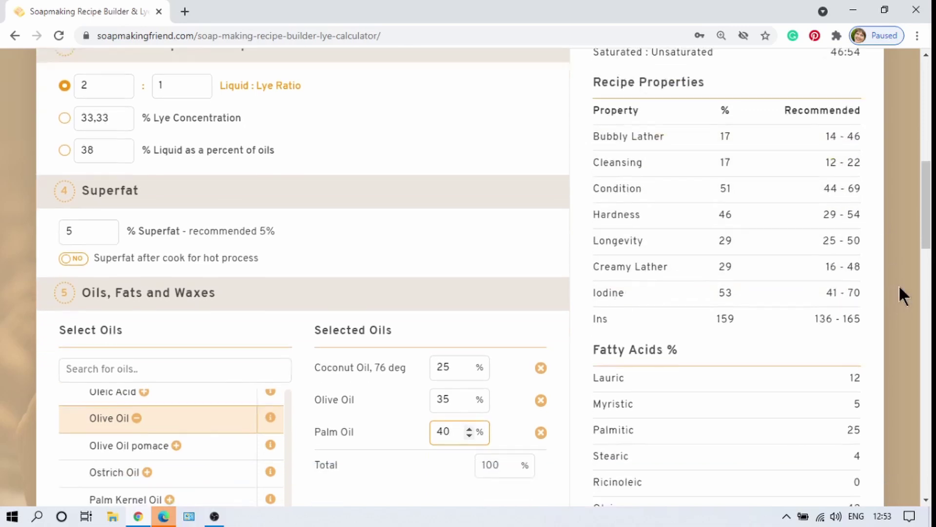
scroll(899, 285, down, 5)
mouse_move(807, 233)
mouse_move(716, 246)
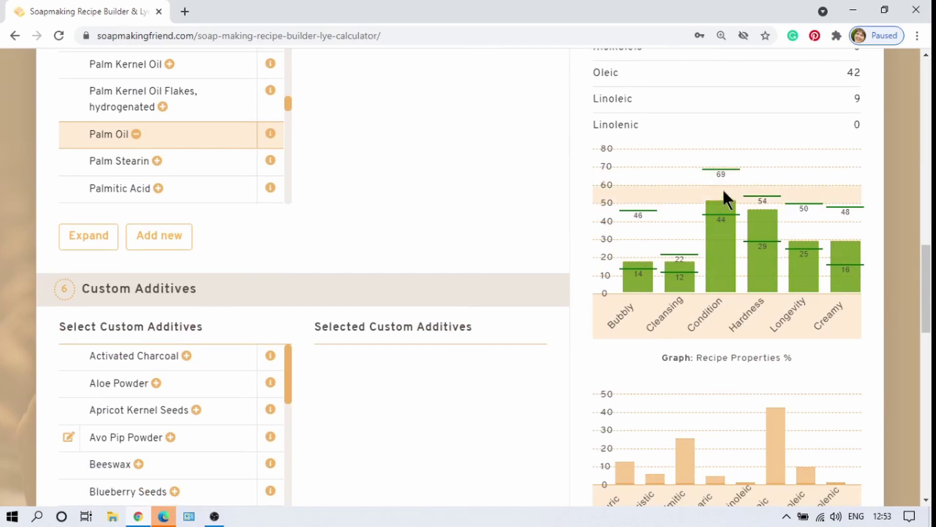
scroll(723, 197, up, 8)
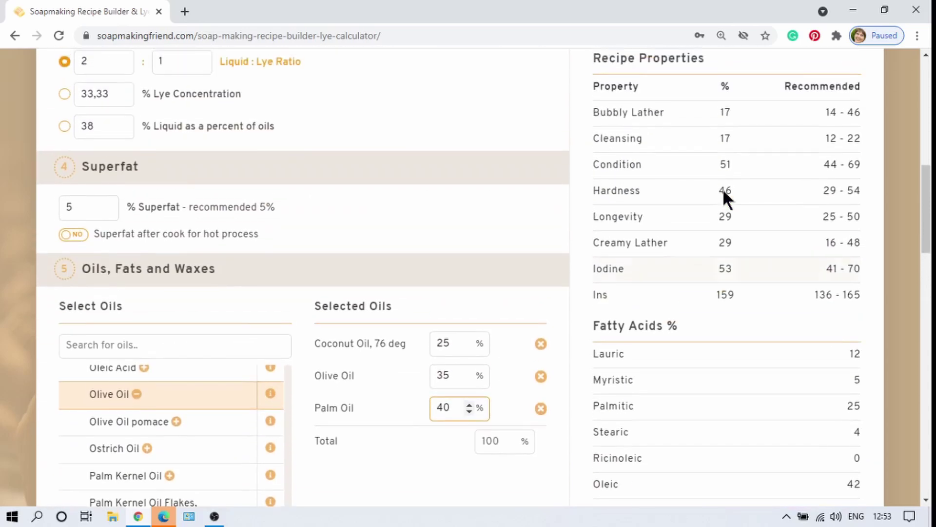
scroll(724, 191, up, 1)
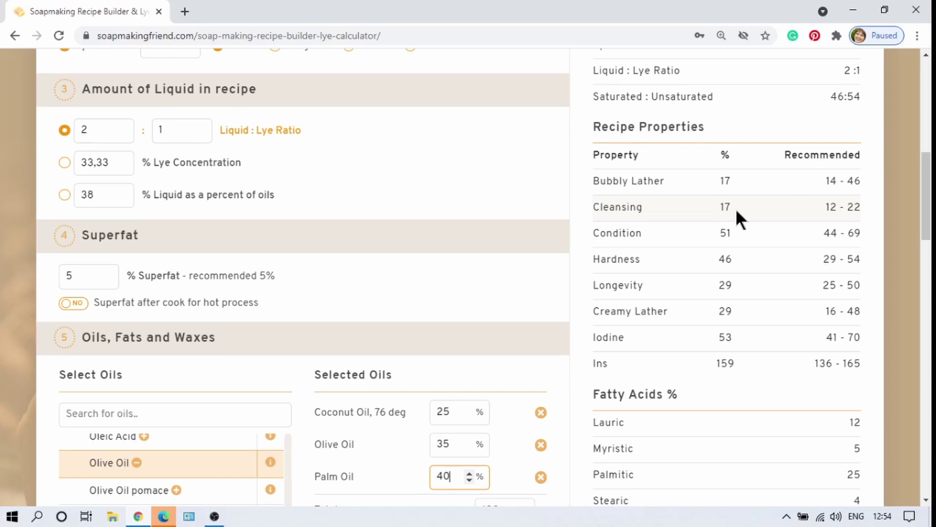
Step: Try a superfat of 22%, compare the recalculated recipe totals, and return the superfat to 5%
double_click(68, 277)
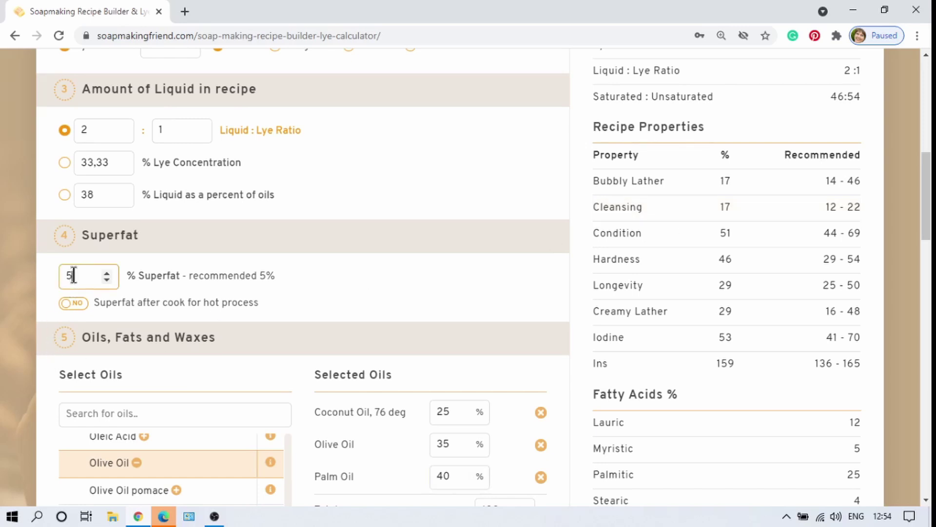
text(22)
click(320, 302)
scroll(574, 325, up, 5)
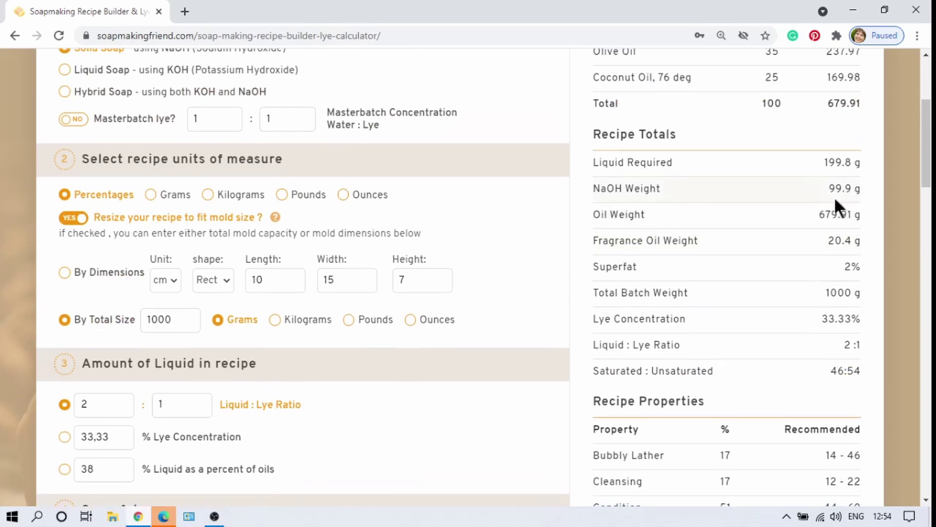
scroll(488, 411, down, 4)
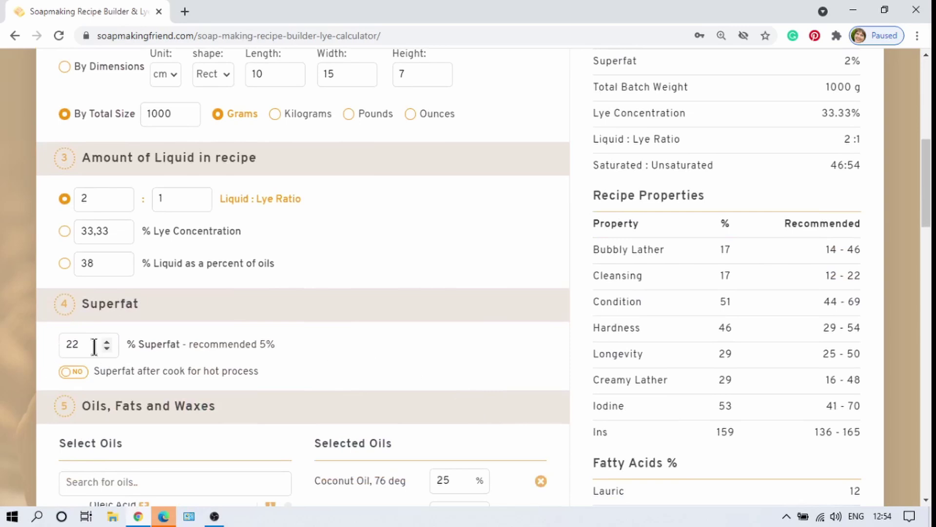
drag(86, 344, 57, 350)
click(408, 357)
Step: Review the recipe properties and fatty acids, check Activated Charcoal's usage information, and add 1.5 tsp of it as a custom additive
scroll(408, 356, down, 1)
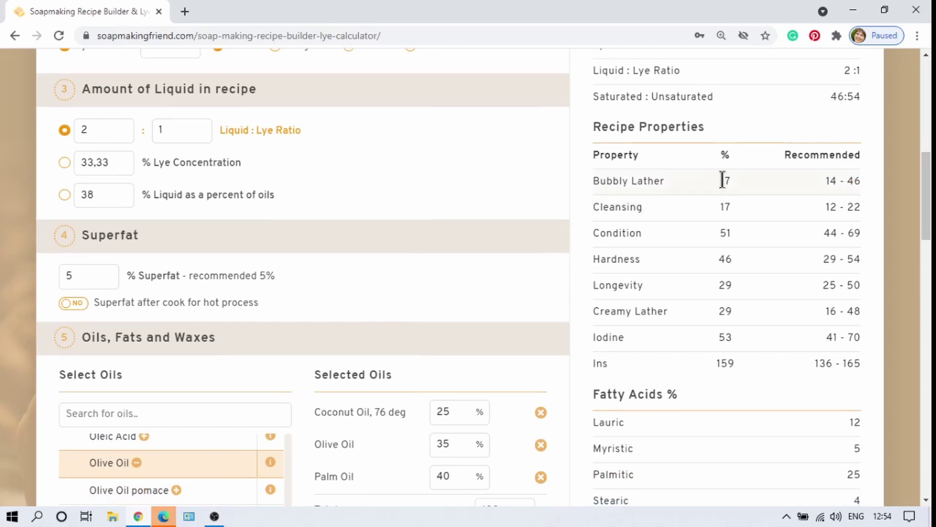
scroll(730, 383, down, 2)
scroll(728, 373, down, 3)
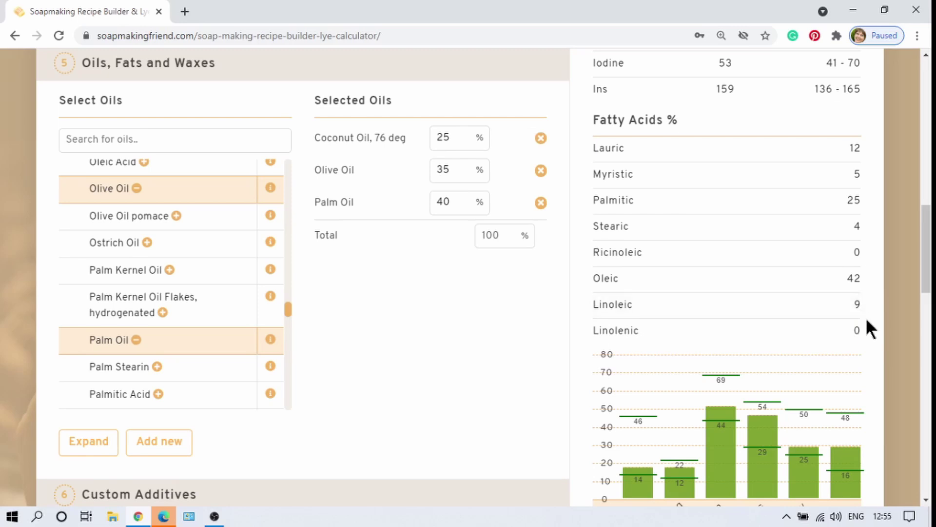
scroll(868, 322, up, 3)
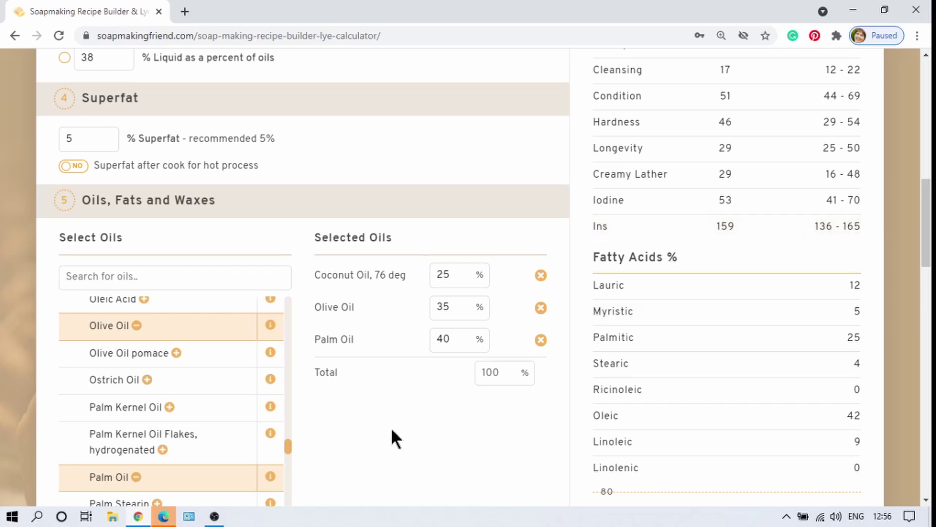
scroll(395, 432, down, 8)
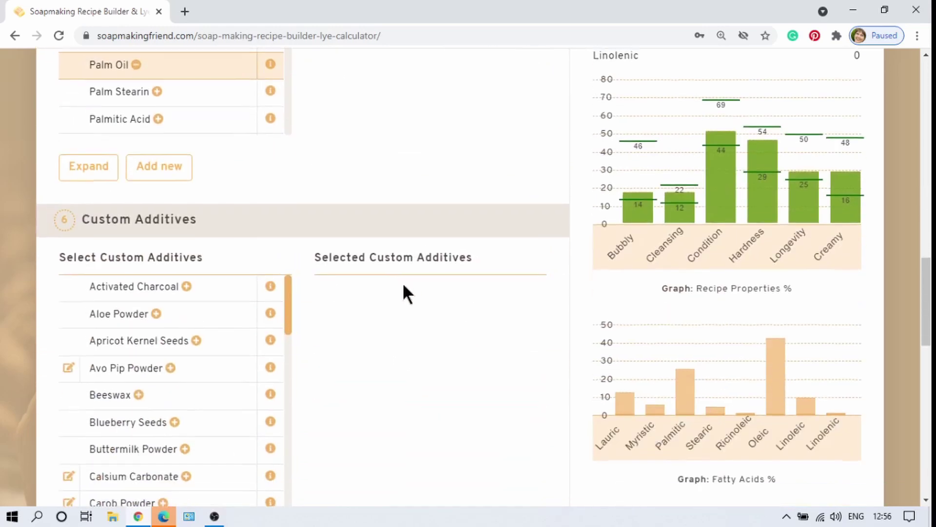
scroll(396, 284, down, 2)
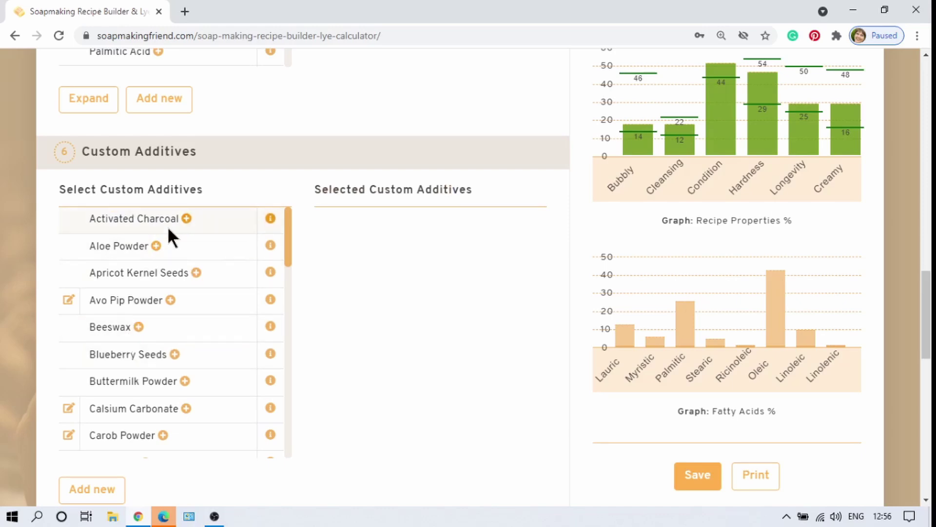
mouse_move(272, 221)
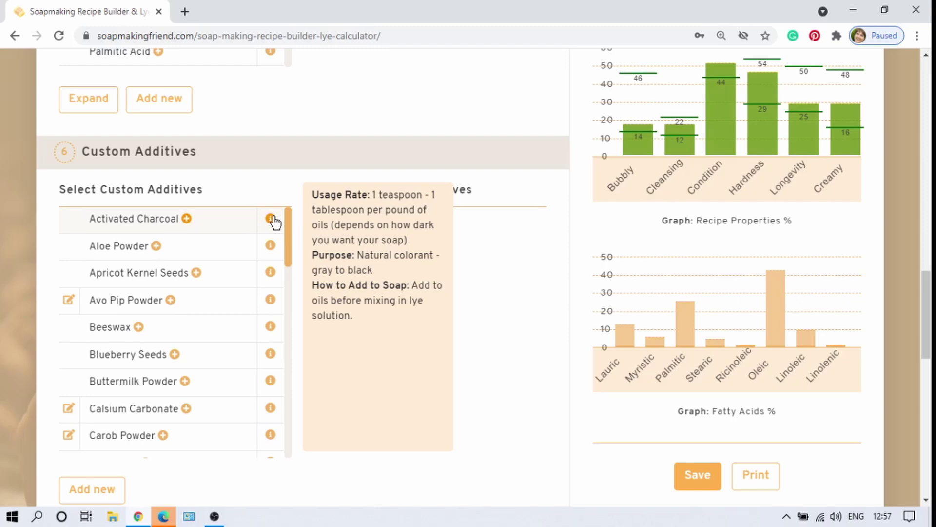
click(186, 219)
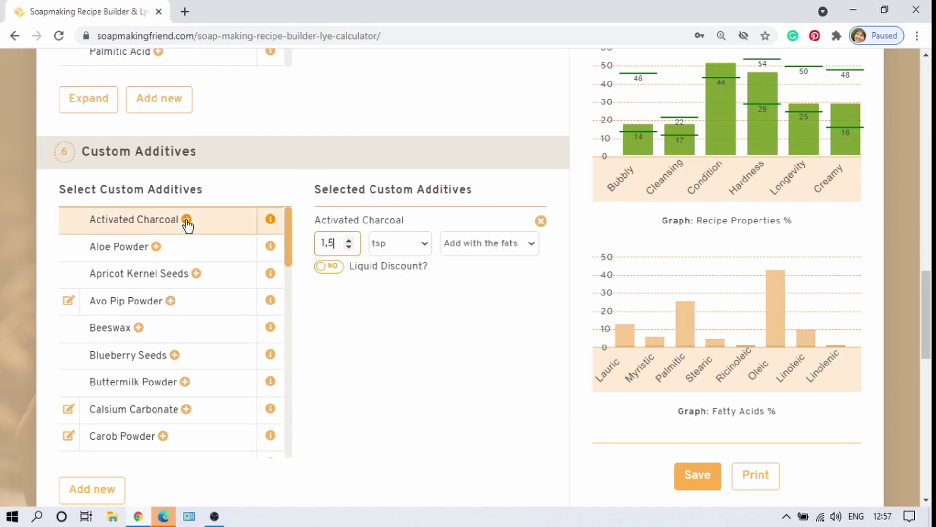
Step: Change the unit of the Activated Charcoal amount to tbsp
click(424, 242)
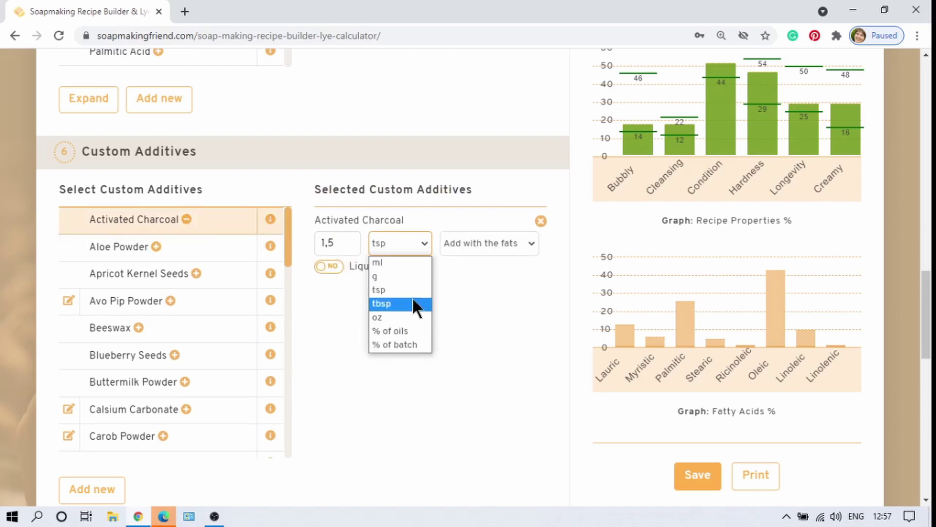
click(413, 302)
click(420, 240)
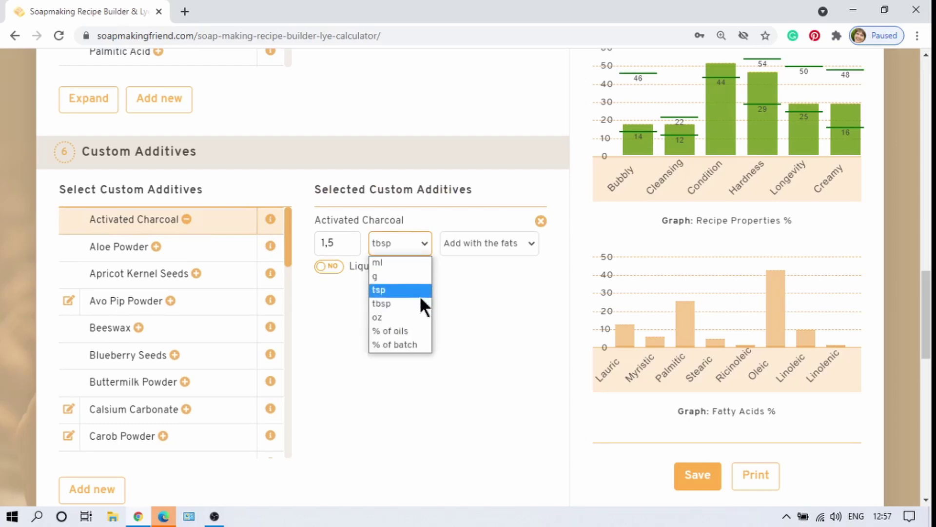
click(422, 241)
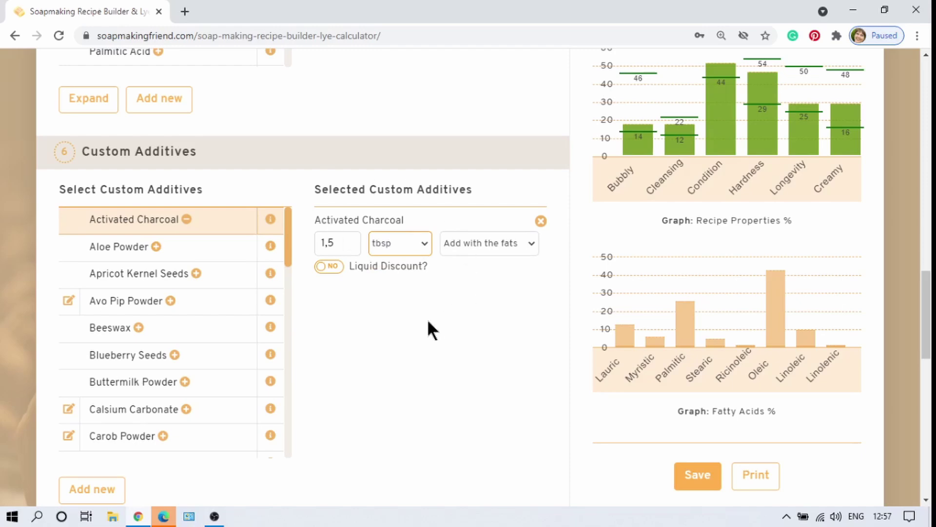
Step: Try a fragrance rate of 5% of the oil weight and return it to 3%
scroll(428, 322, down, 5)
scroll(428, 323, down, 3)
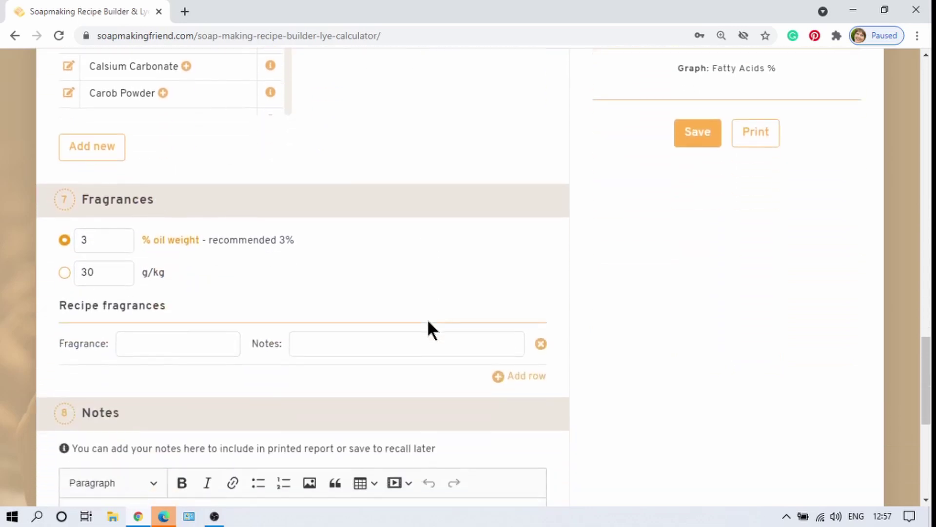
double_click(88, 239)
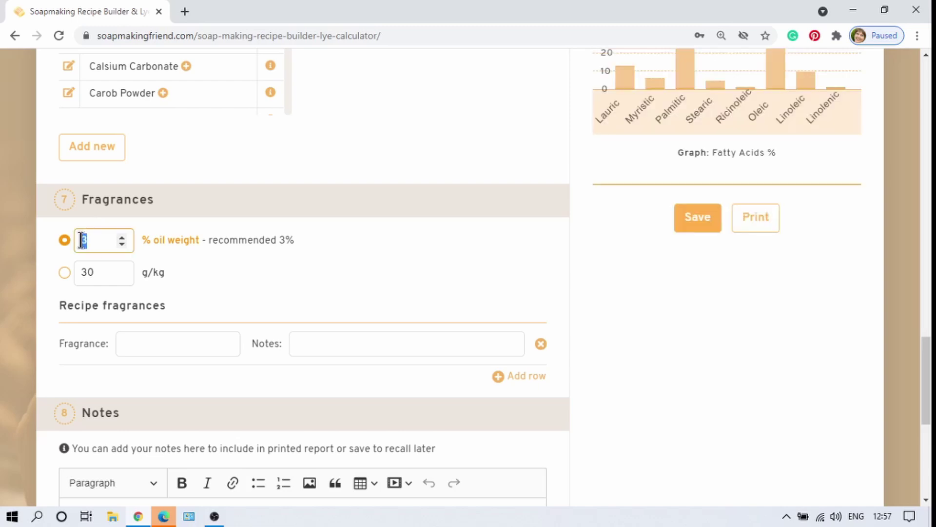
text(5)
drag(90, 241, 79, 242)
text(3)
click(200, 271)
Step: Check the Fragrance Oil Weight in the recipe totals and return to the Fragrances section
scroll(251, 280, up, 1)
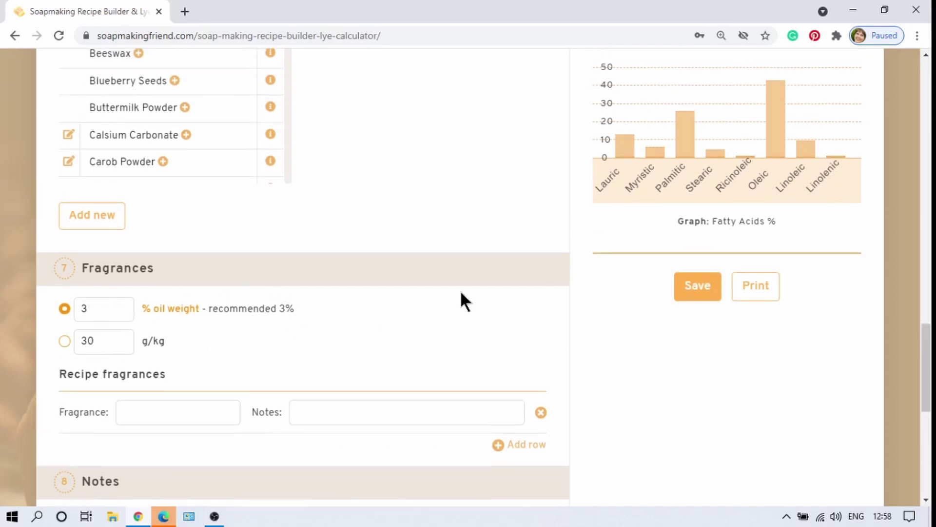
scroll(486, 271, up, 7)
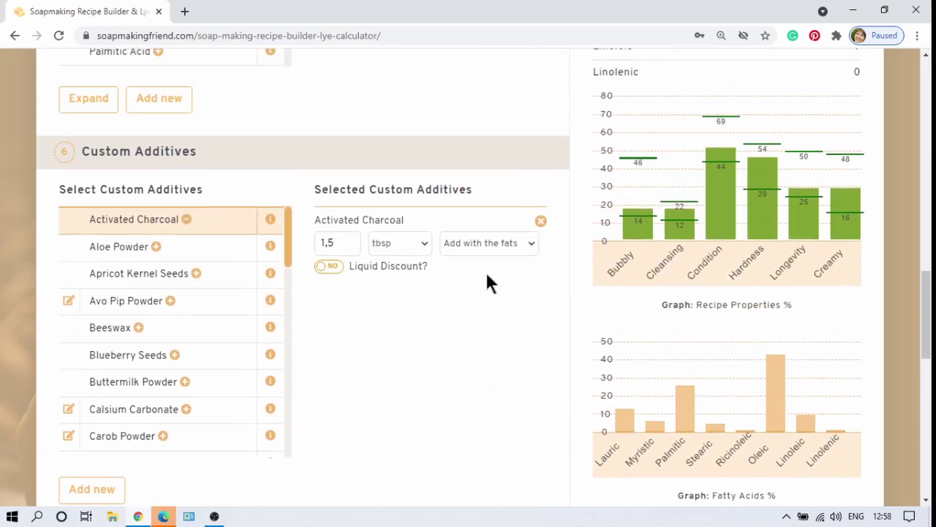
scroll(487, 276, up, 6)
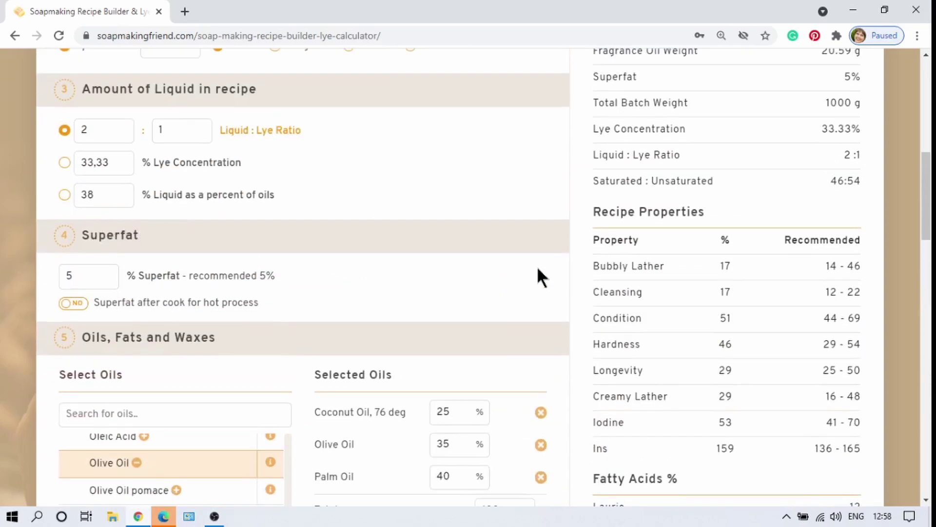
scroll(878, 158, up, 1)
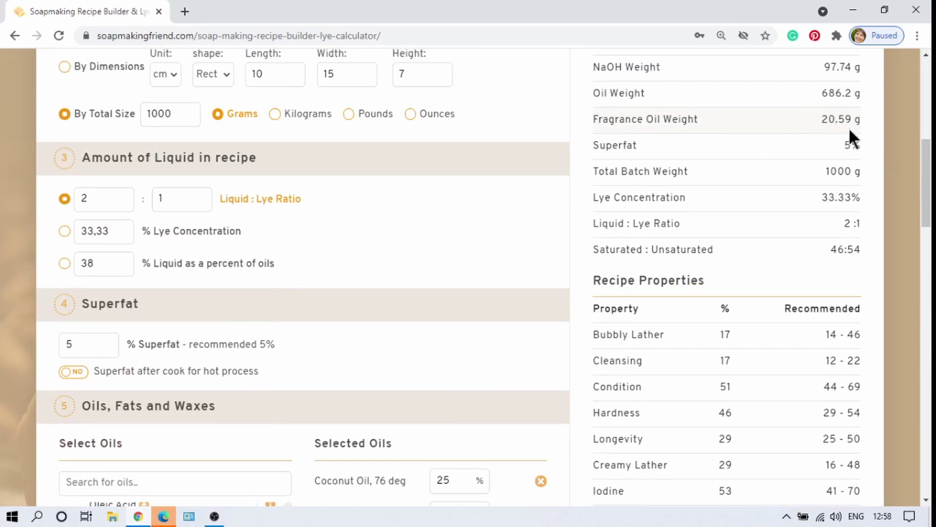
scroll(893, 178, down, 13)
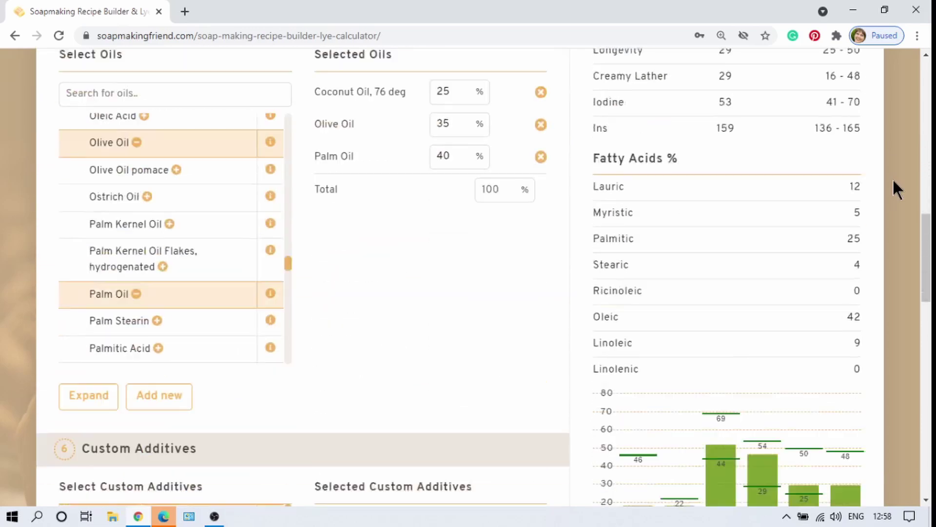
scroll(893, 178, down, 5)
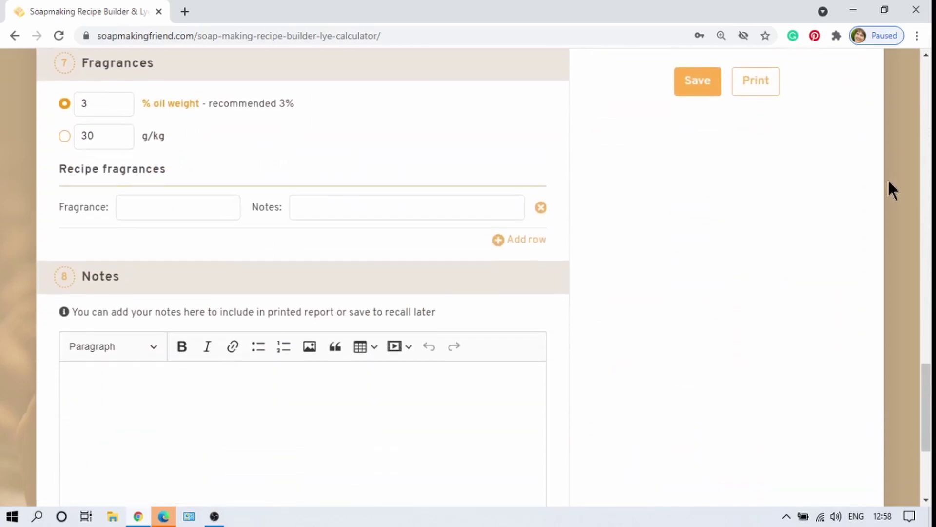
Step: Enter the recipe fragrance Woody with the note Middle and add a second fragrance row
click(163, 207)
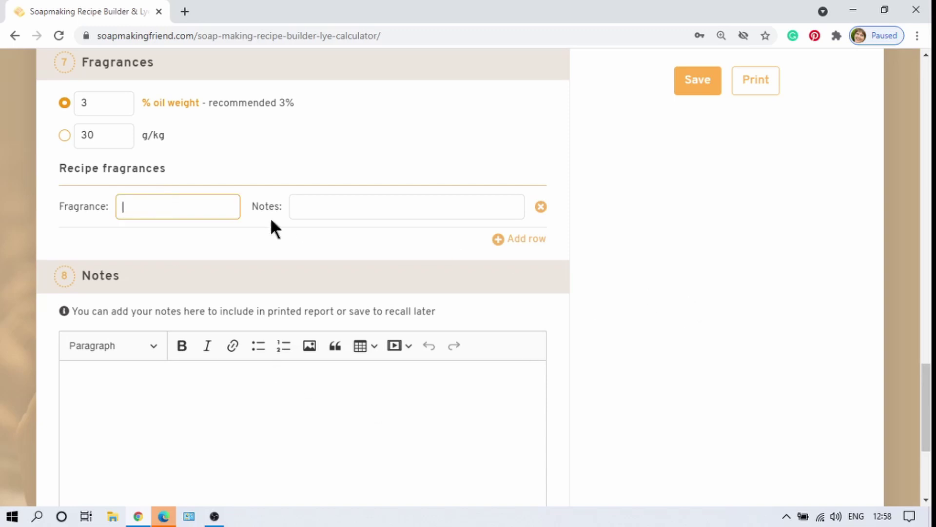
click(307, 199)
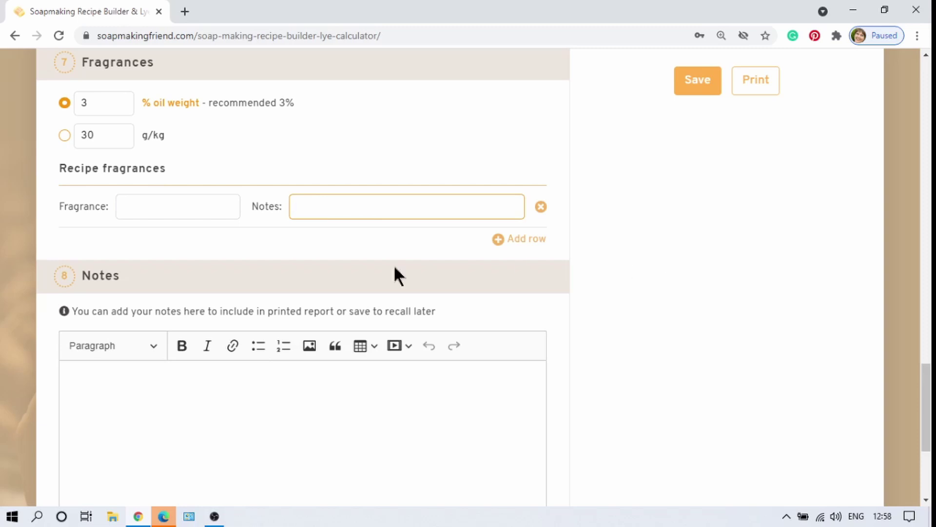
click(166, 210)
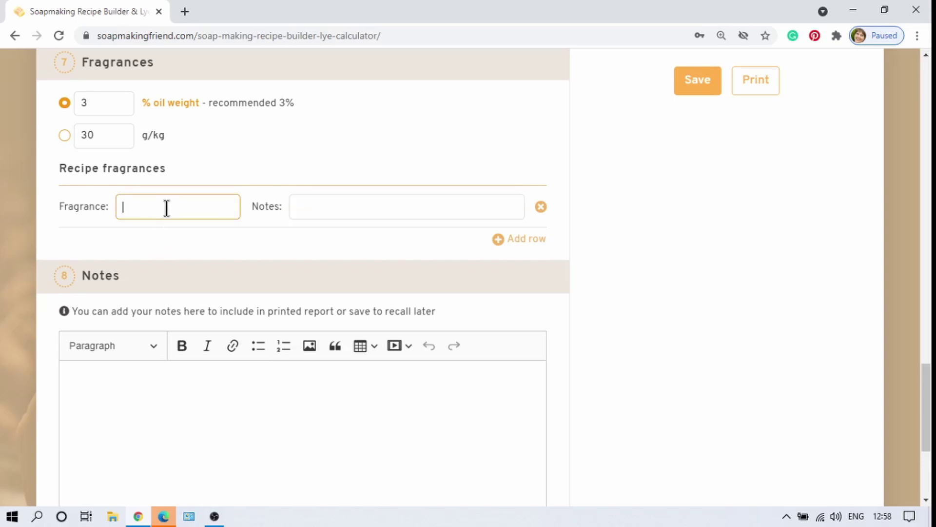
text(Woody)
click(320, 202)
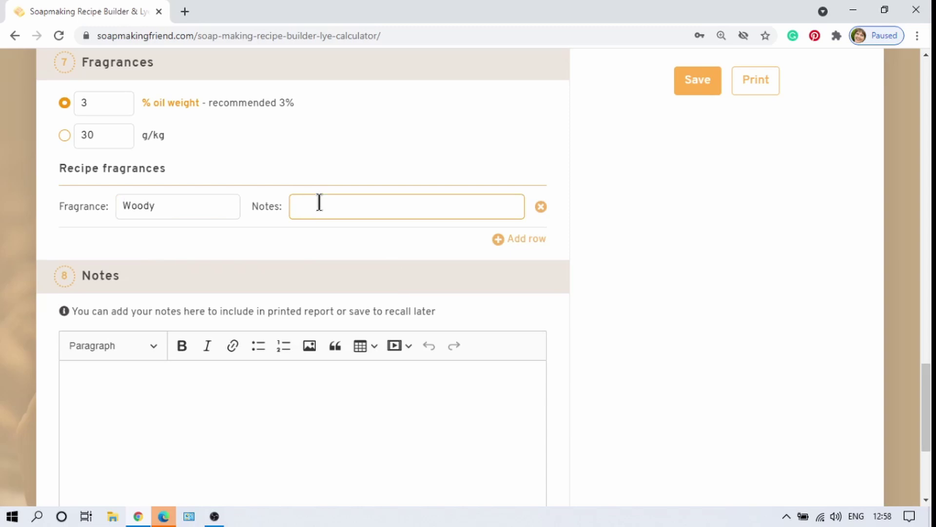
text(Middle)
click(500, 239)
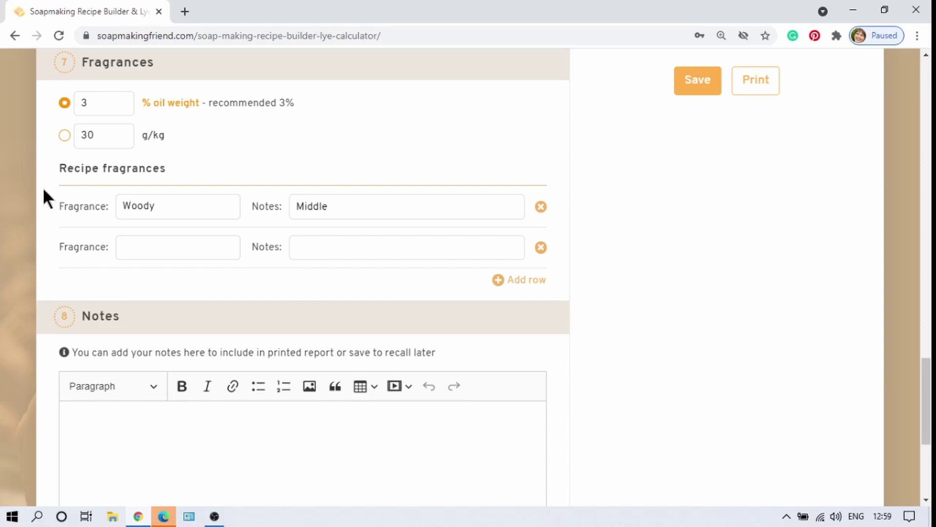
Step: Remove both recipe fragrance rows, add one blank row, and go to the Notes and Images sections
click(540, 206)
click(542, 208)
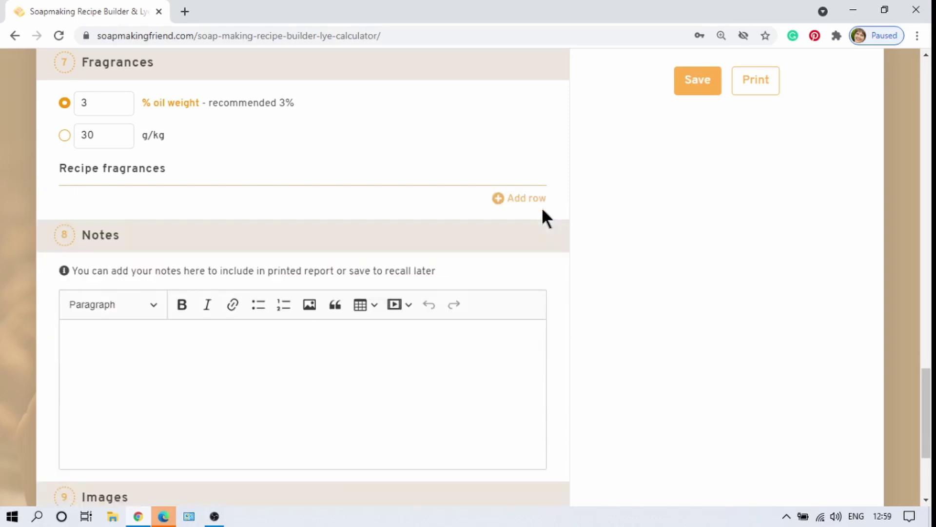
click(507, 199)
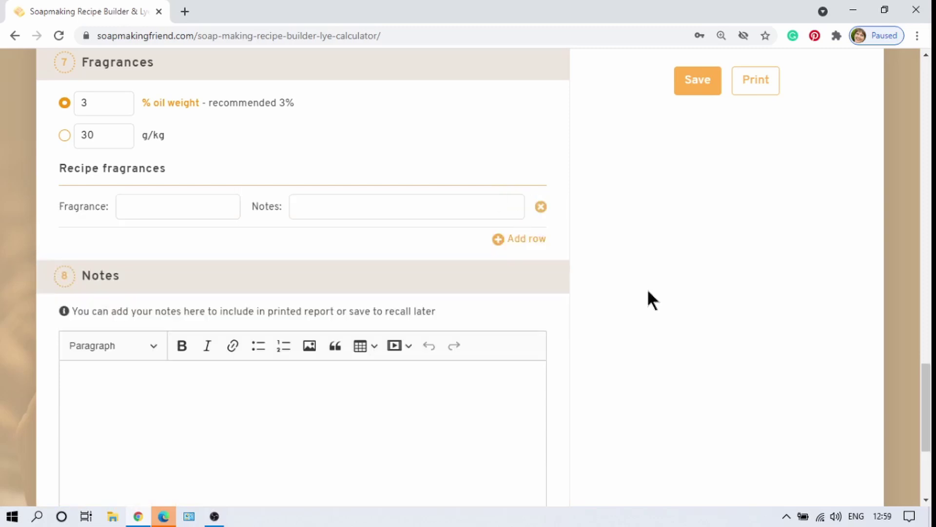
scroll(657, 312, down, 3)
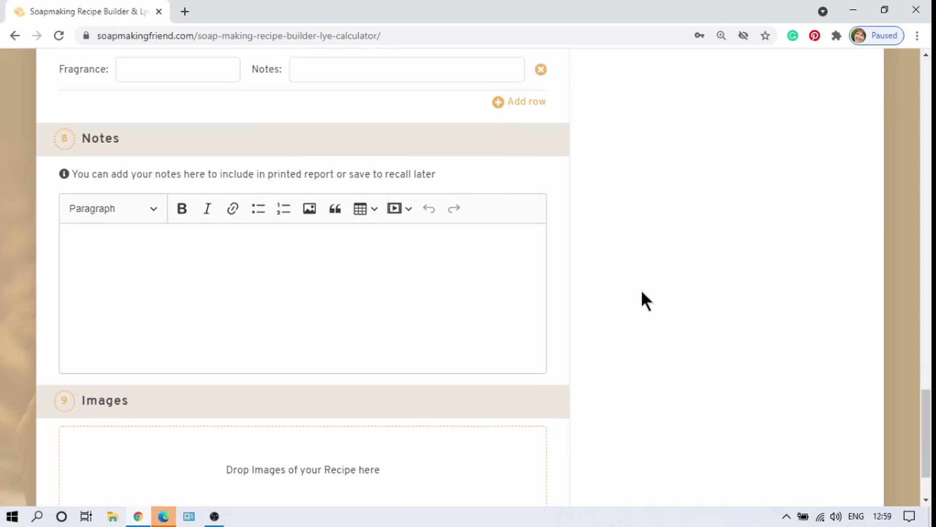
Step: Check the empty Notes editor and the Images drop area, and save the recipe
click(92, 244)
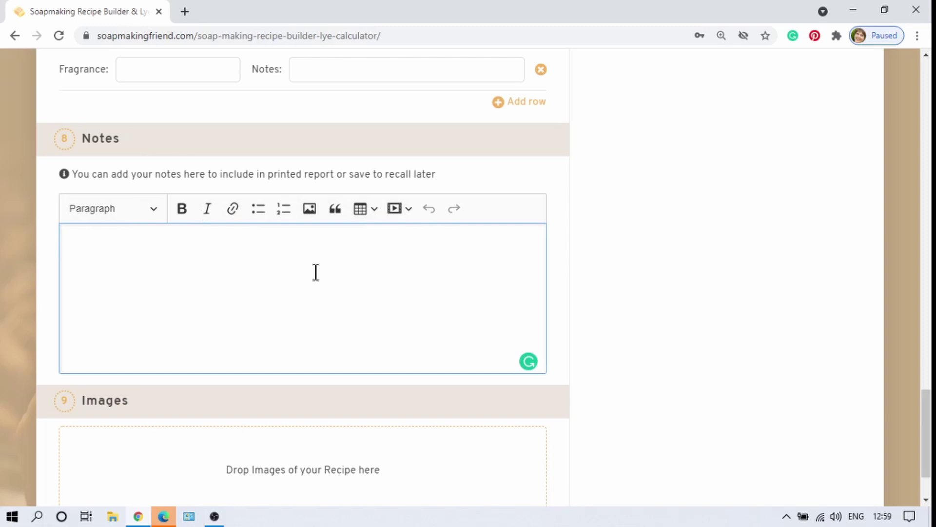
scroll(316, 272, down, 2)
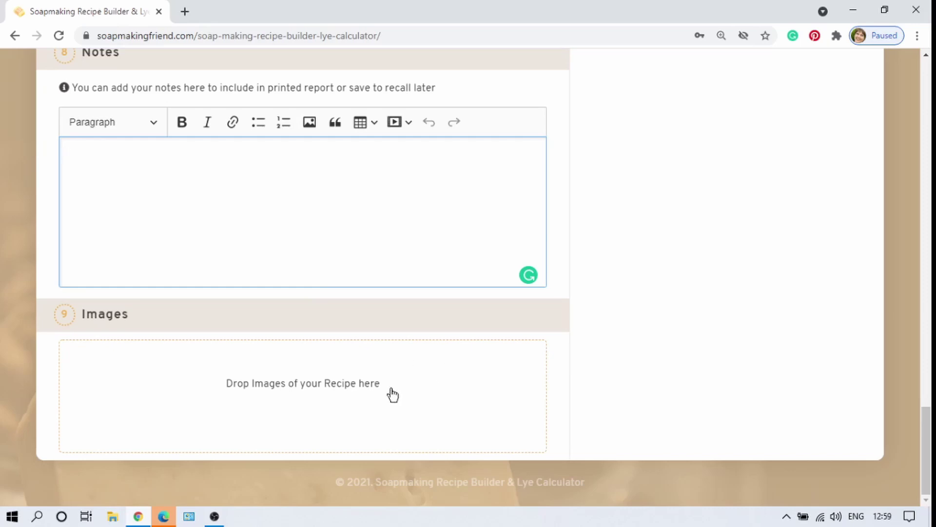
scroll(233, 383, up, 1)
scroll(598, 318, up, 10)
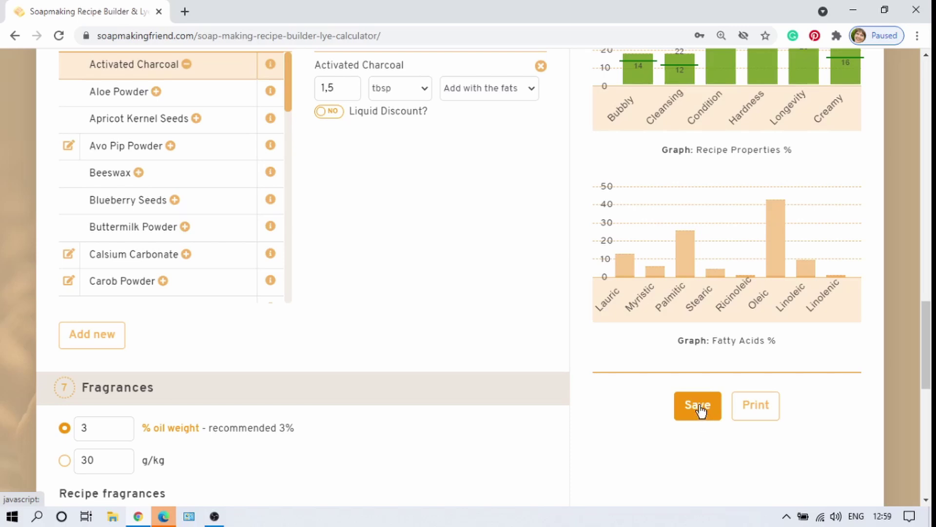
click(700, 411)
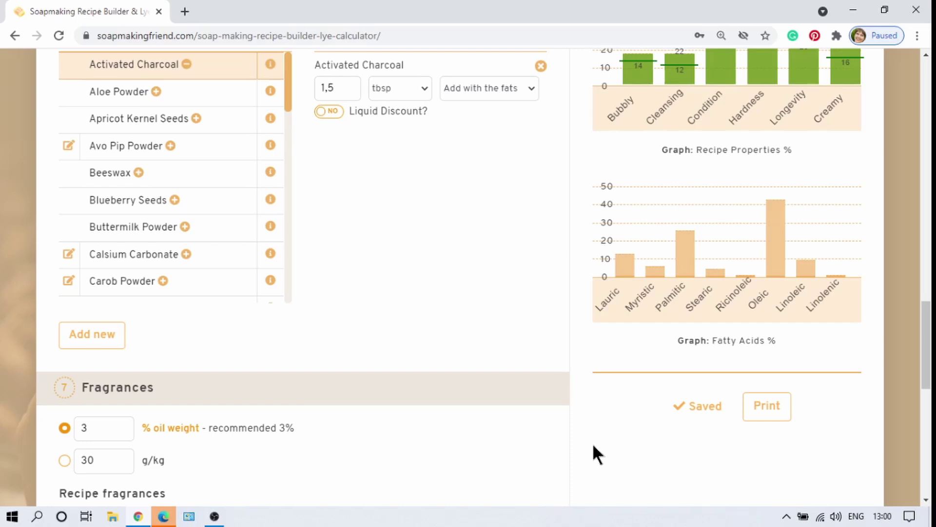
Step: Print the saved recipe to a PDF file named Beginner recipe 1 on the Desktop
click(767, 408)
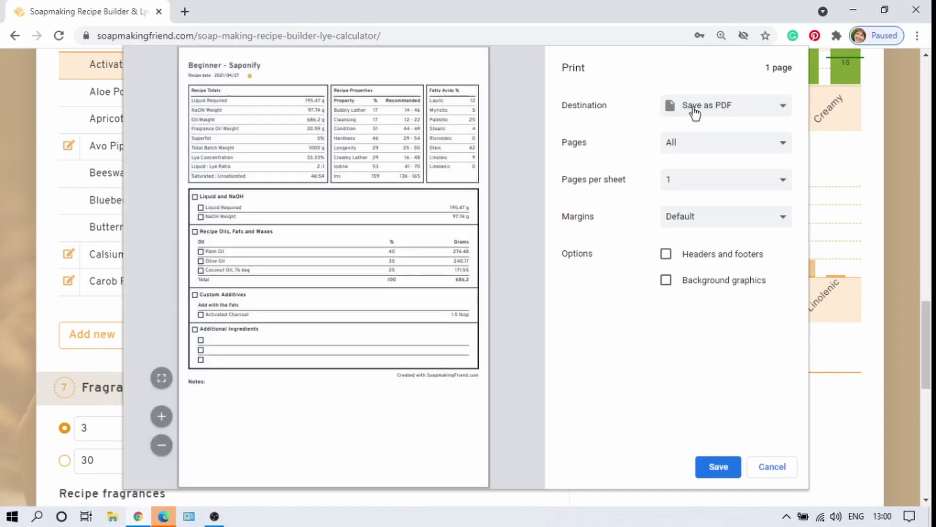
click(710, 111)
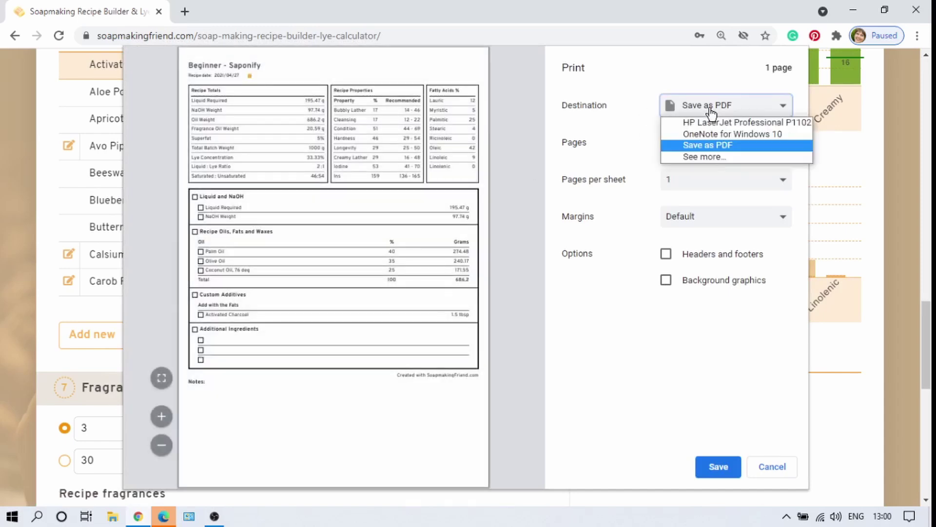
click(708, 143)
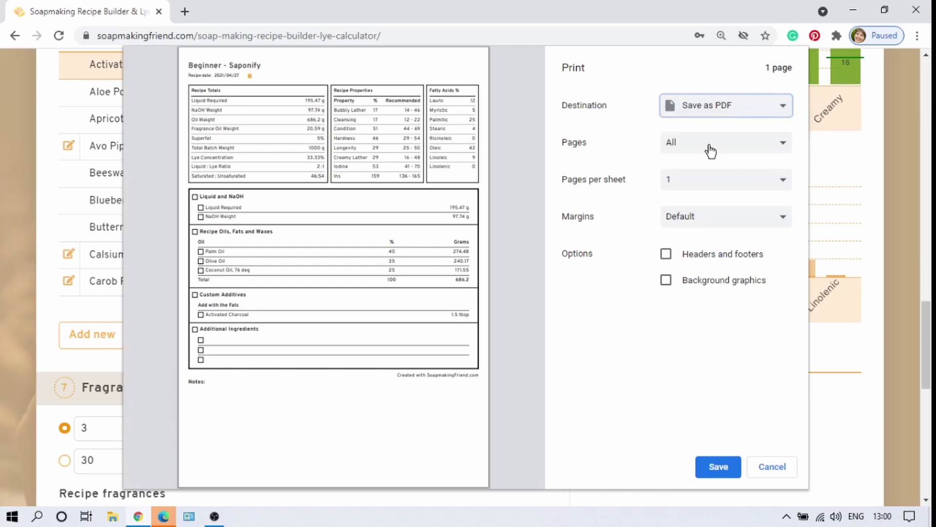
click(710, 468)
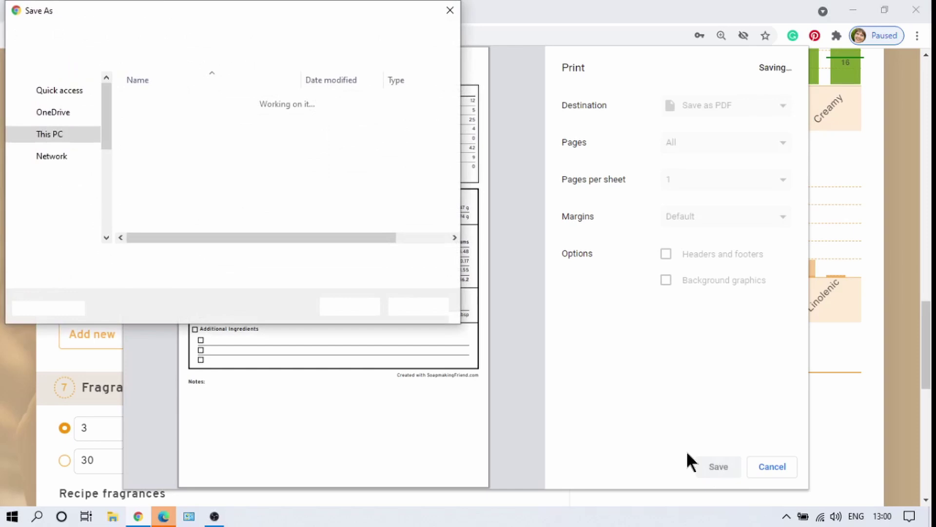
click(73, 121)
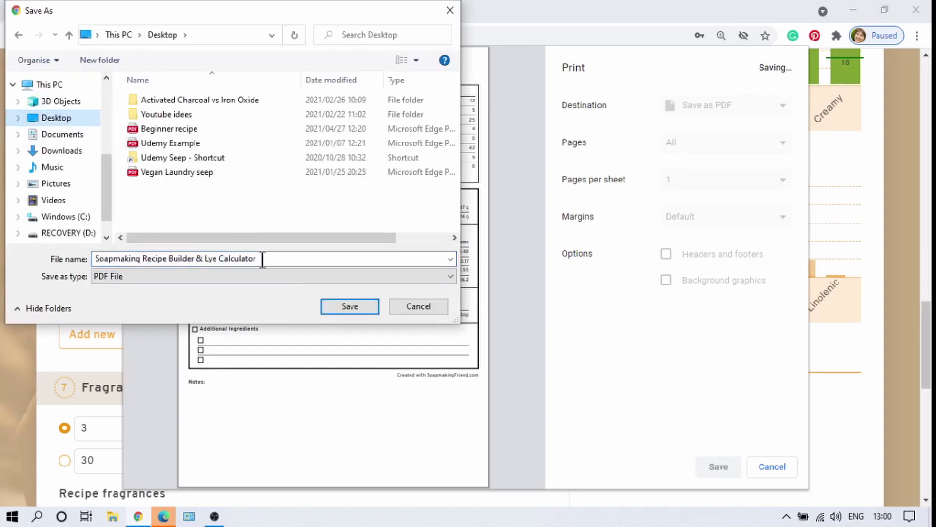
drag(271, 260, 102, 258)
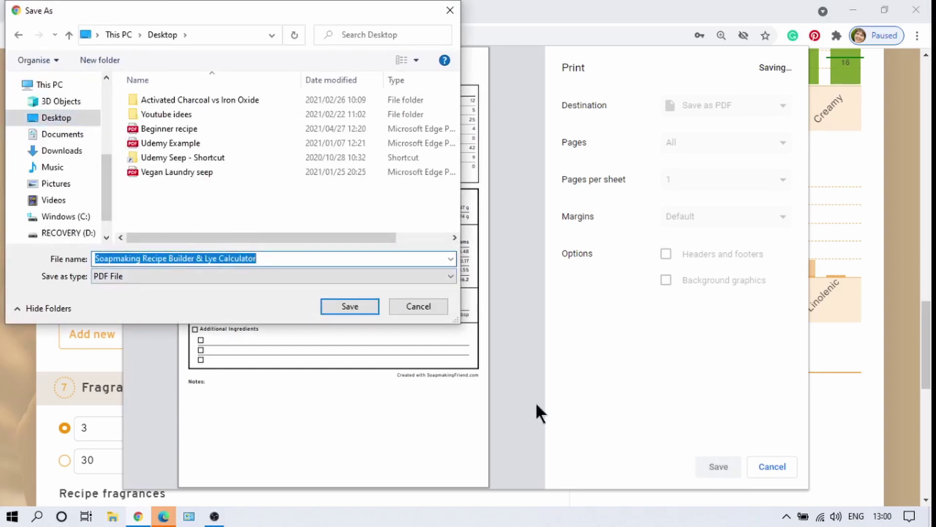
text(Beginner recipe 1)
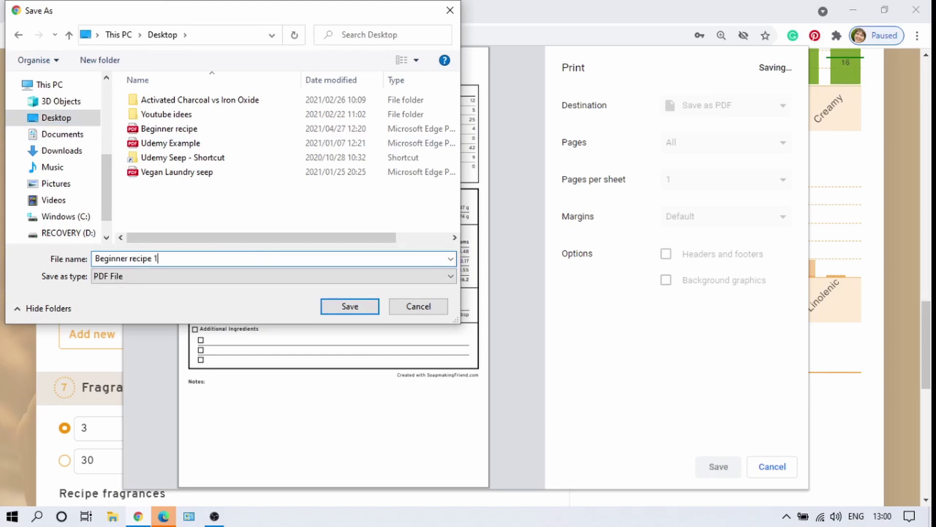
click(349, 306)
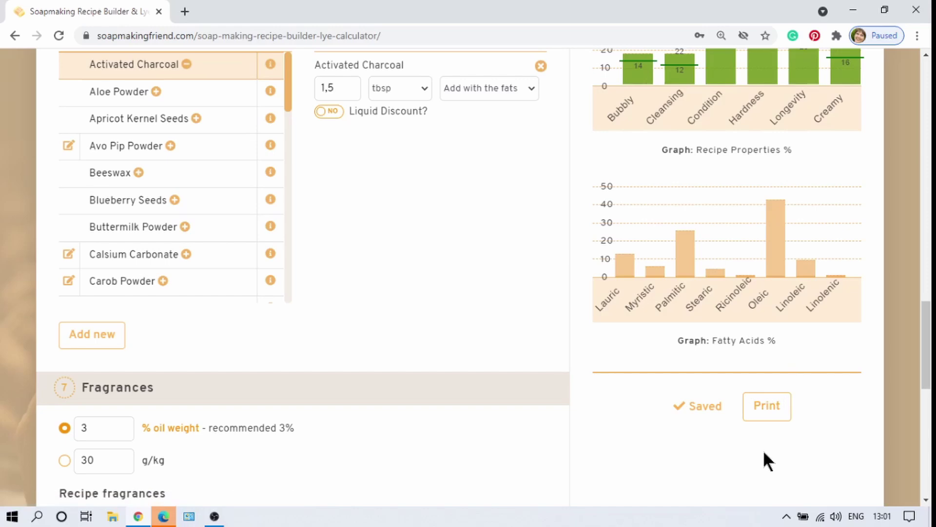
Step: Return to the beginning of the recipe form and open the site's Recipe Database
scroll(764, 453, down, 2)
scroll(764, 453, down, 3)
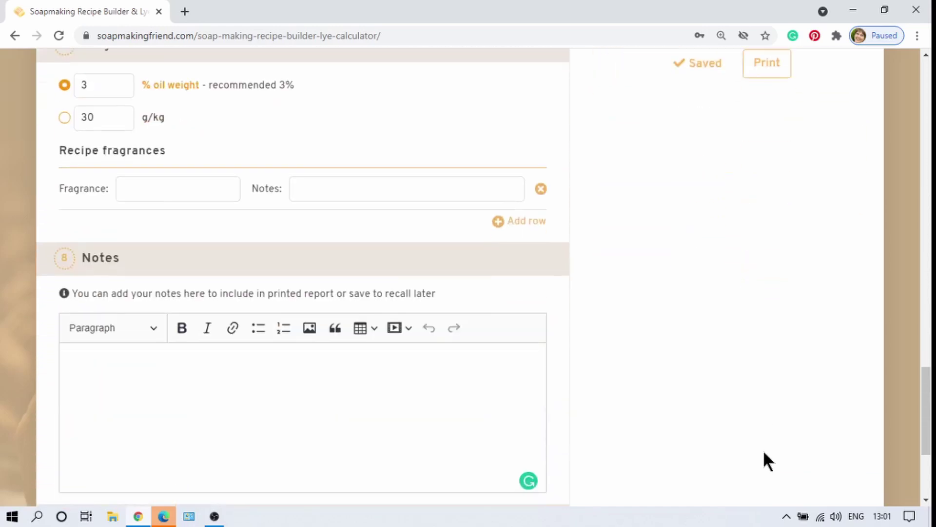
scroll(763, 452, up, 15)
scroll(765, 452, up, 15)
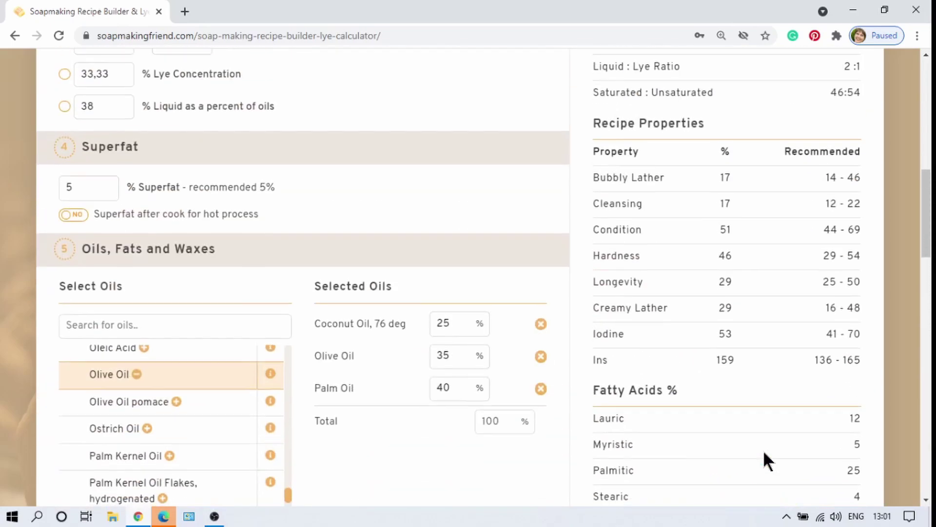
scroll(764, 460, up, 3)
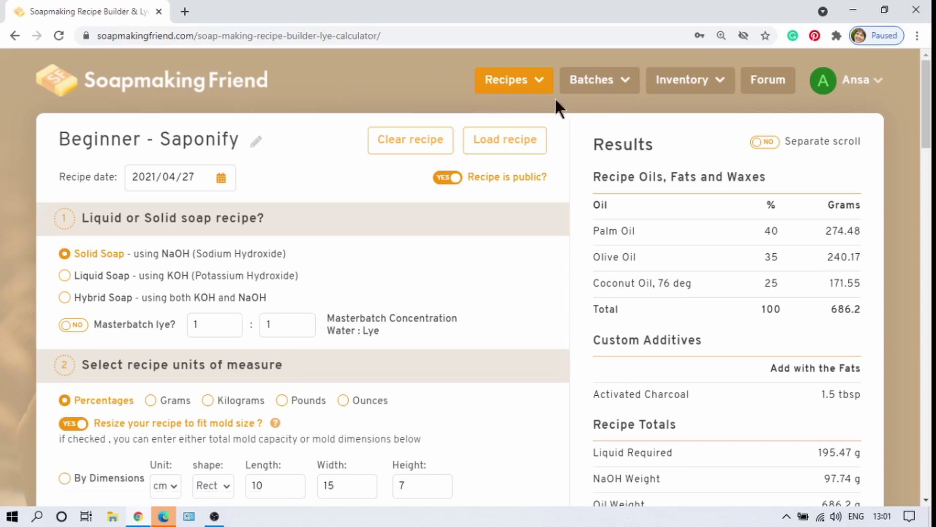
click(526, 87)
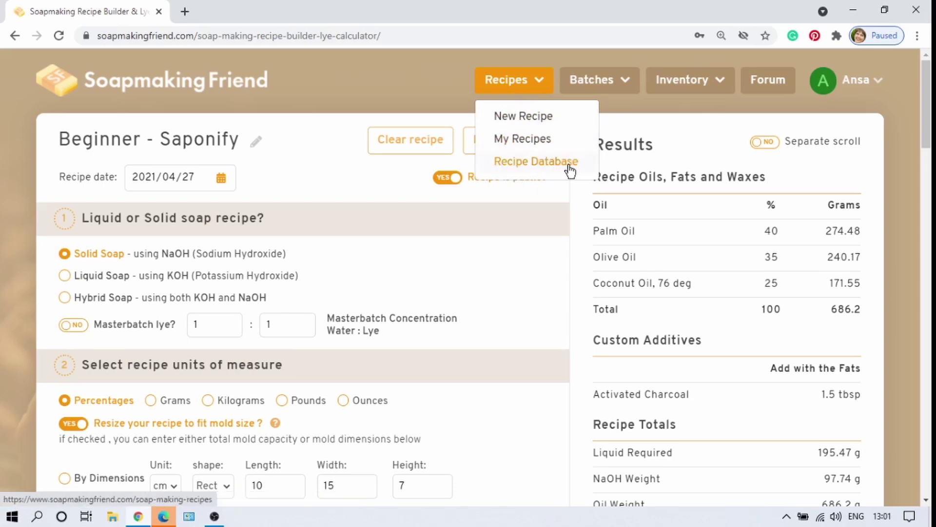
click(520, 166)
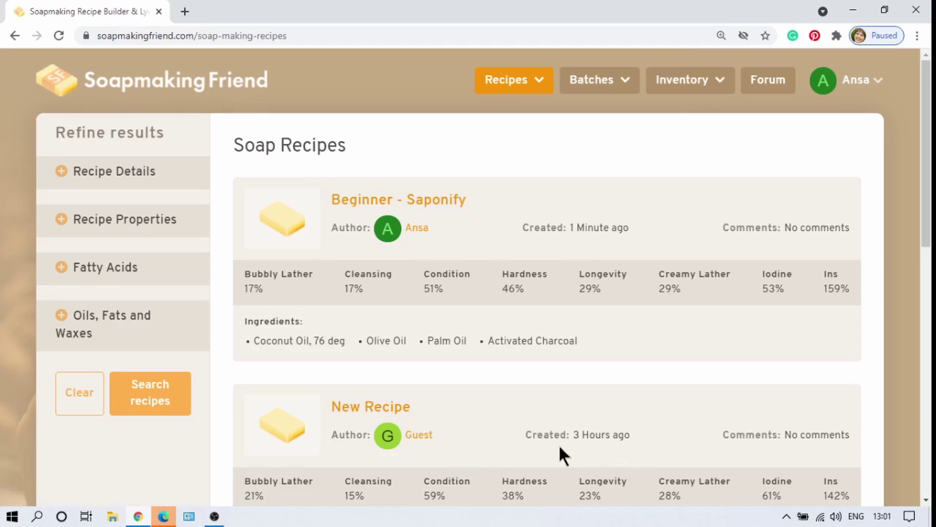
Step: Search the recipe database for recipes with Saponify in the name
scroll(514, 420, down, 4)
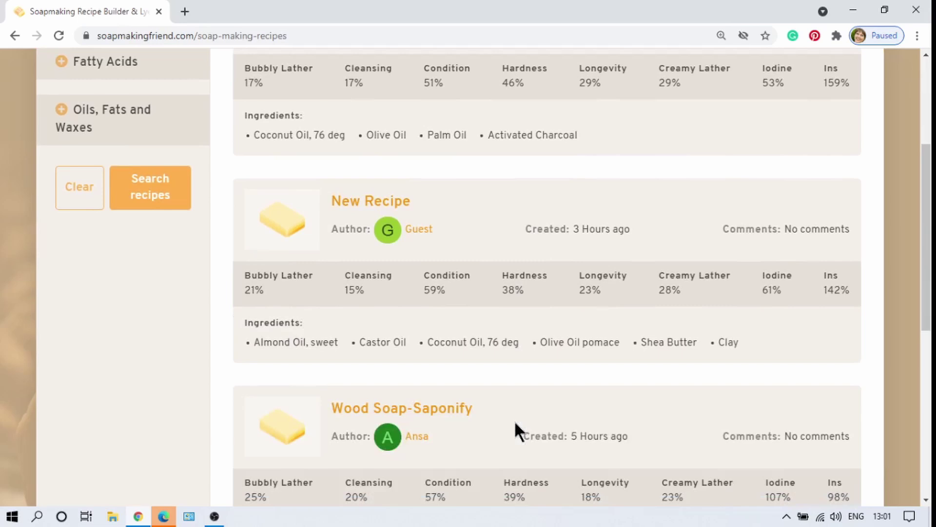
scroll(514, 420, up, 3)
scroll(279, 314, up, 2)
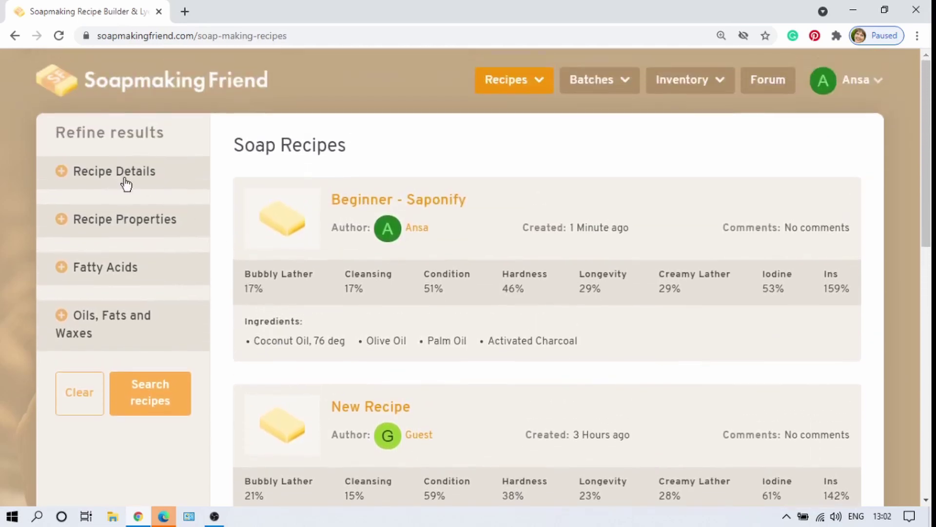
click(129, 181)
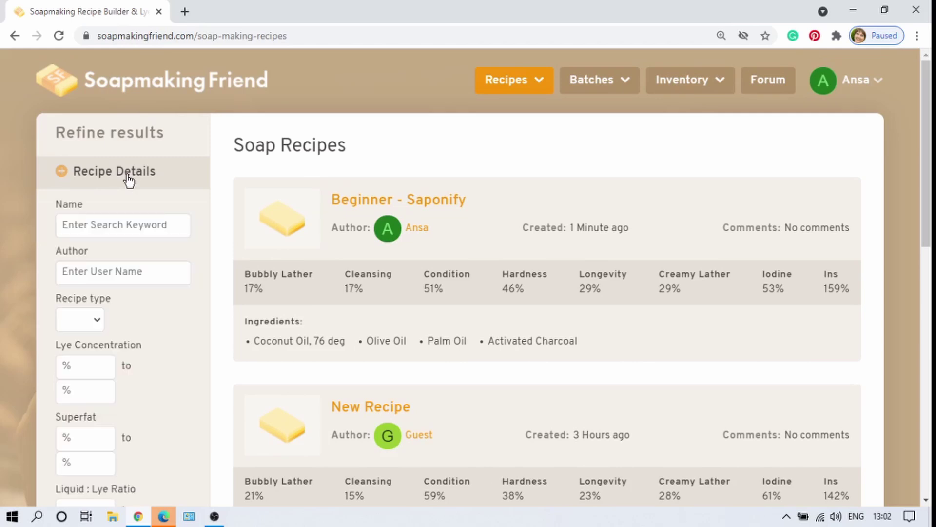
click(116, 226)
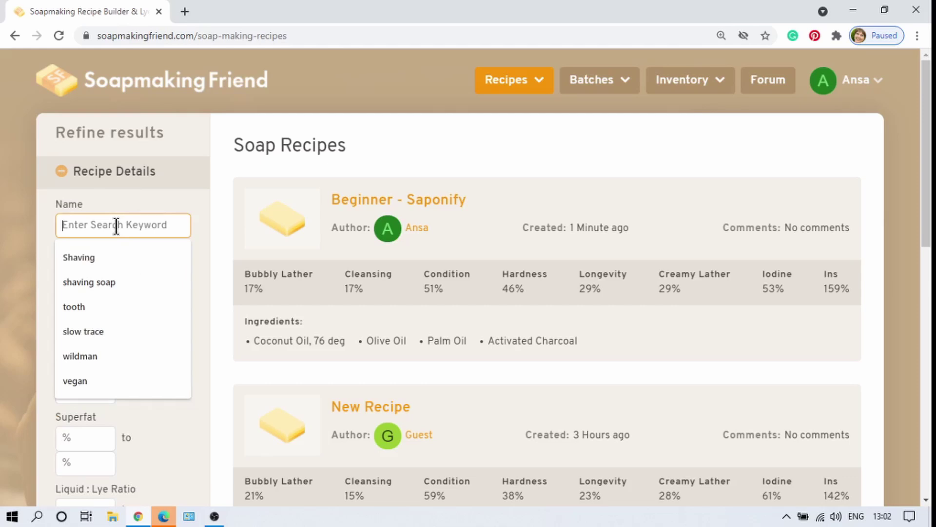
text(Saponify)
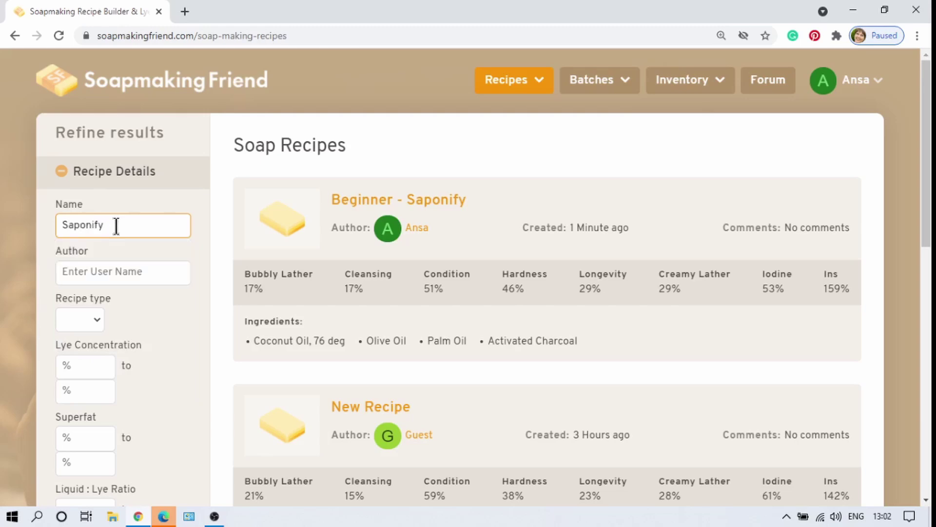
scroll(121, 229, down, 6)
scroll(119, 227, down, 5)
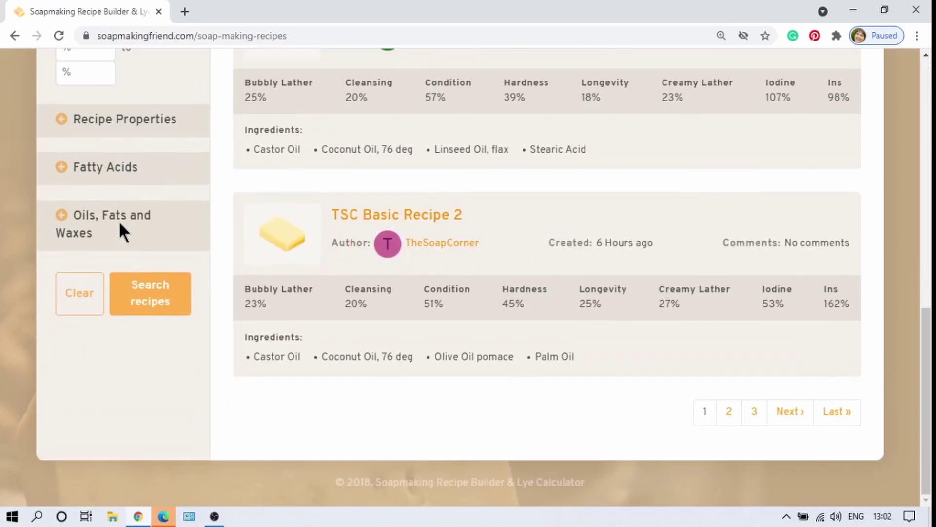
click(146, 296)
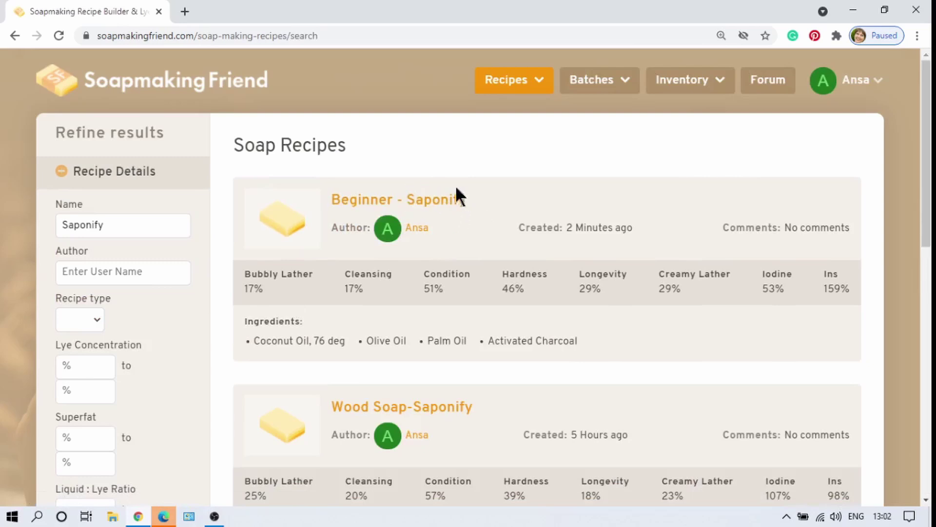
Step: Look through the Saponify search results and open the Beginner - Saponify recipe
scroll(466, 214, down, 1)
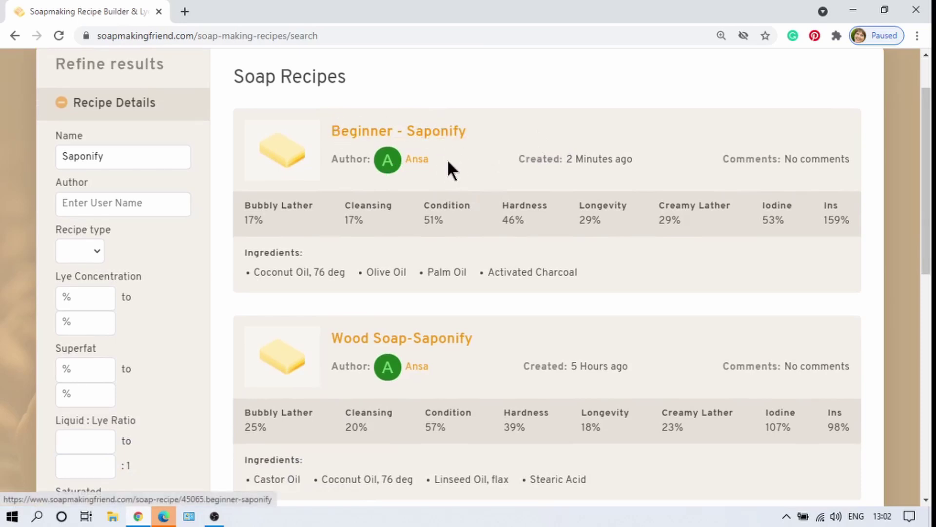
scroll(447, 159, down, 1)
scroll(447, 159, down, 1)
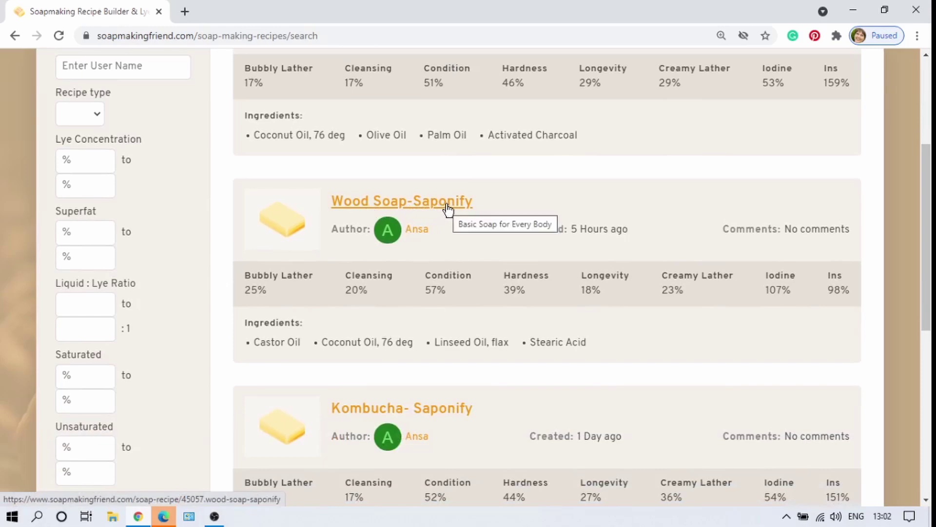
scroll(446, 209, down, 2)
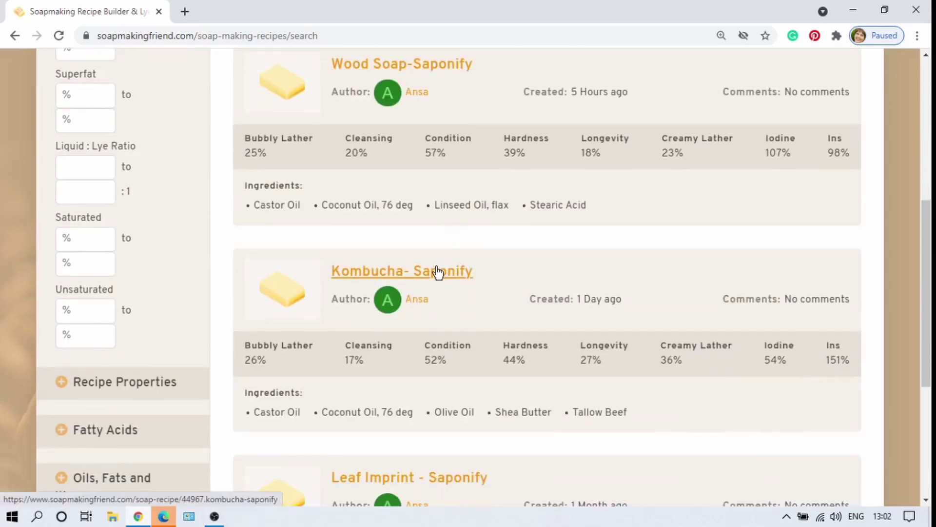
scroll(448, 247, down, 3)
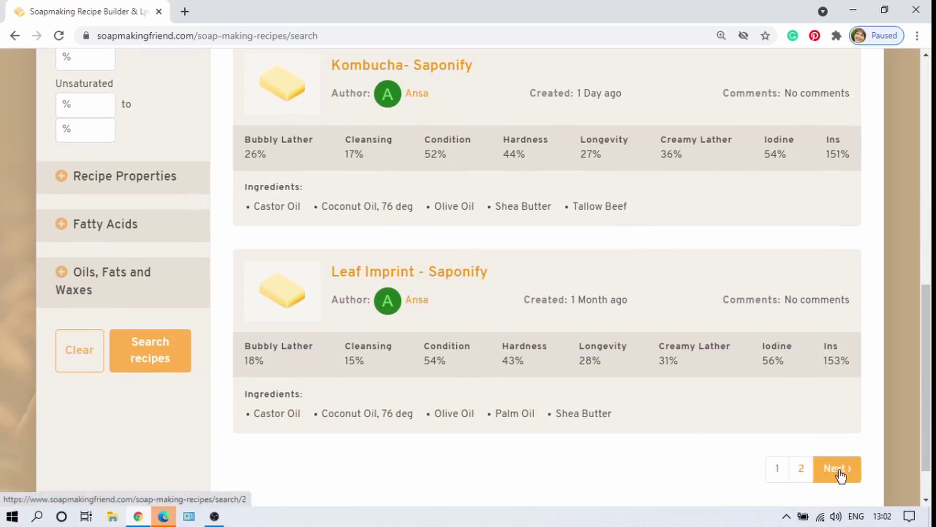
scroll(626, 374, up, 1)
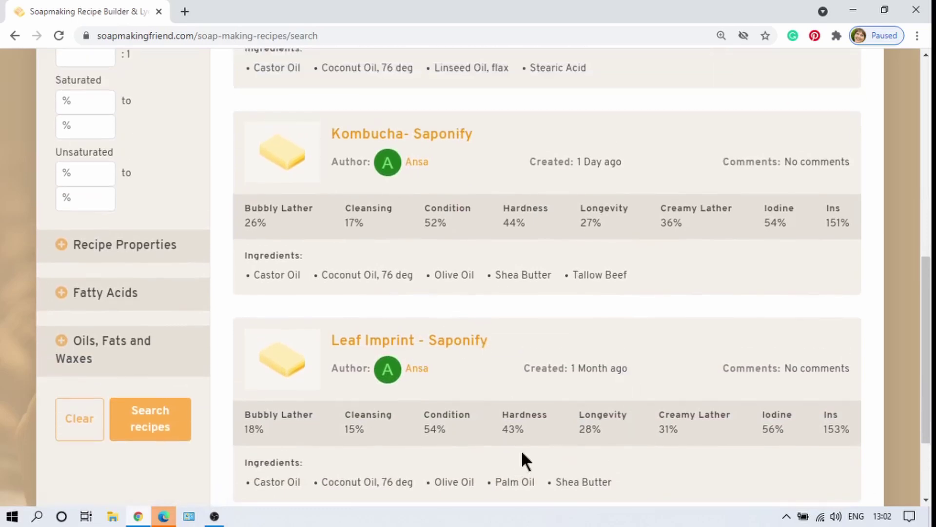
scroll(516, 282, up, 7)
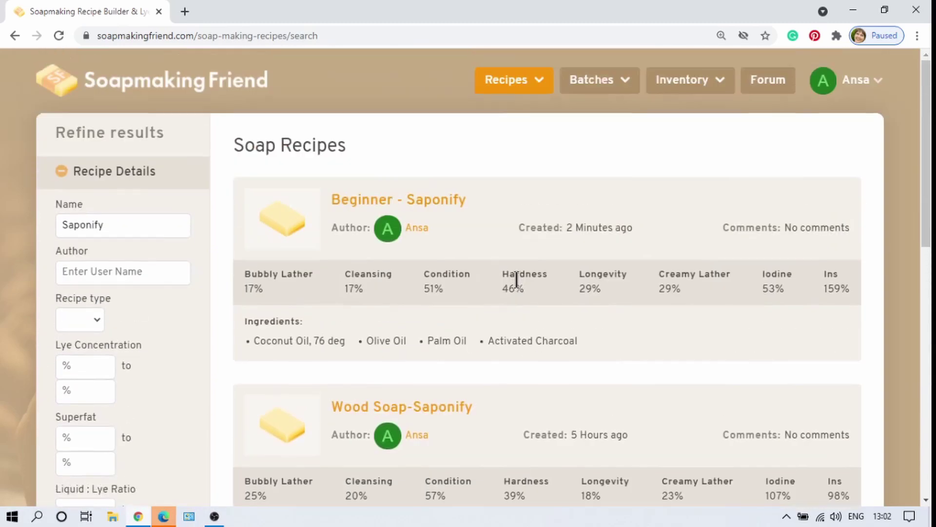
click(434, 205)
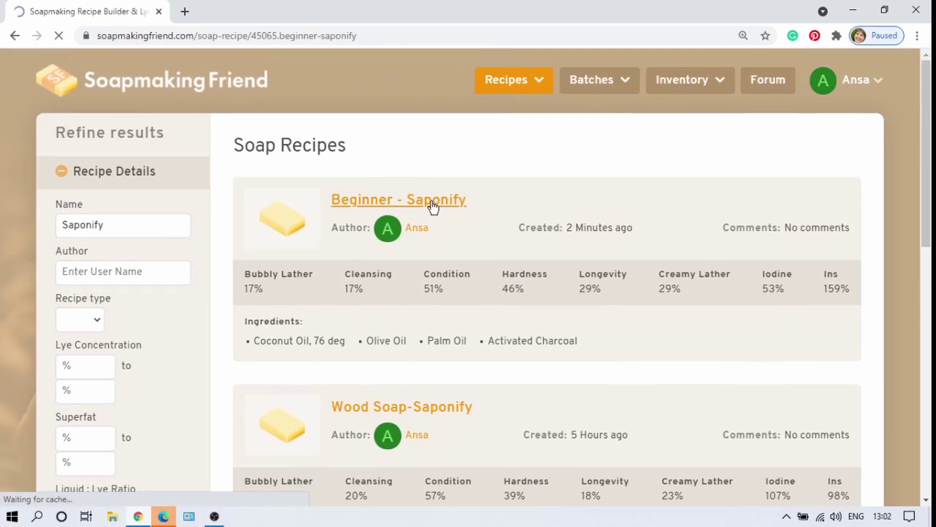
Step: Review the totals, properties, additives and ingredients on the Beginner - Saponify page and open the recipe for editing
scroll(434, 205, down, 3)
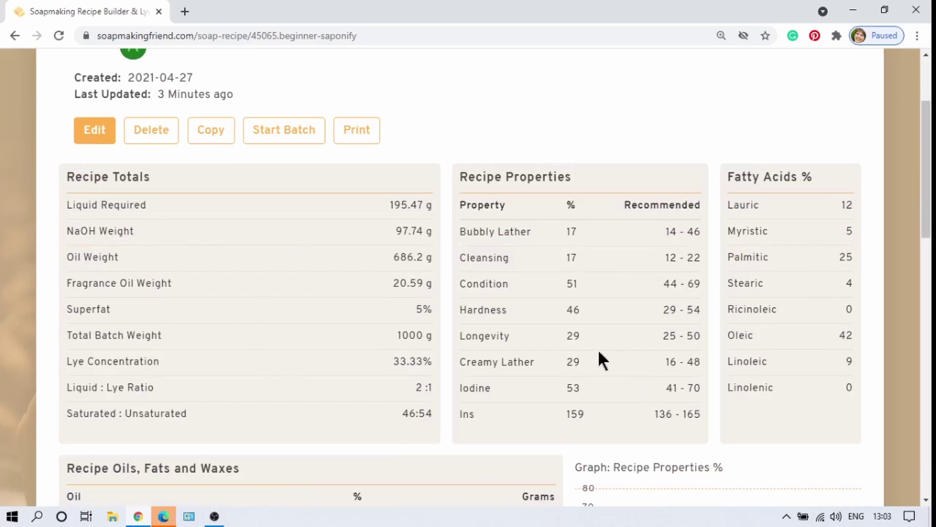
scroll(574, 361, down, 5)
scroll(571, 361, down, 8)
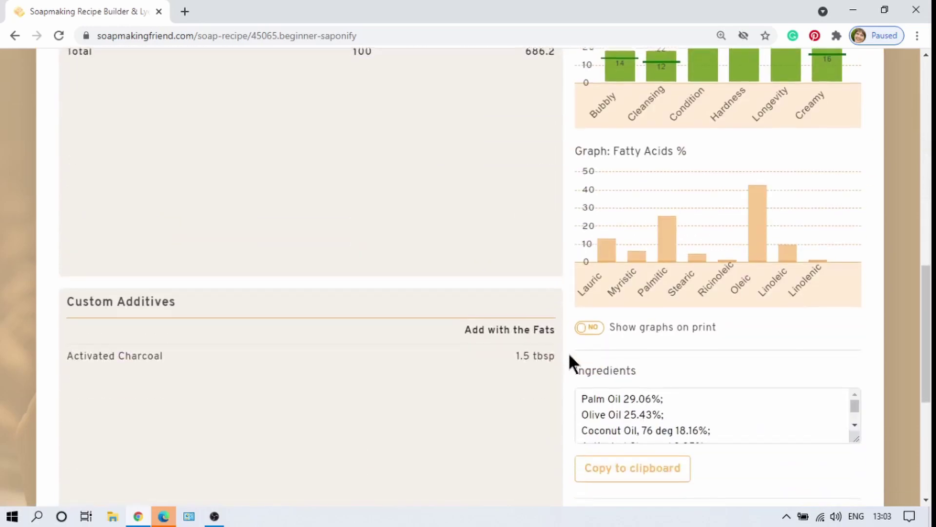
scroll(568, 352, down, 4)
scroll(568, 355, up, 20)
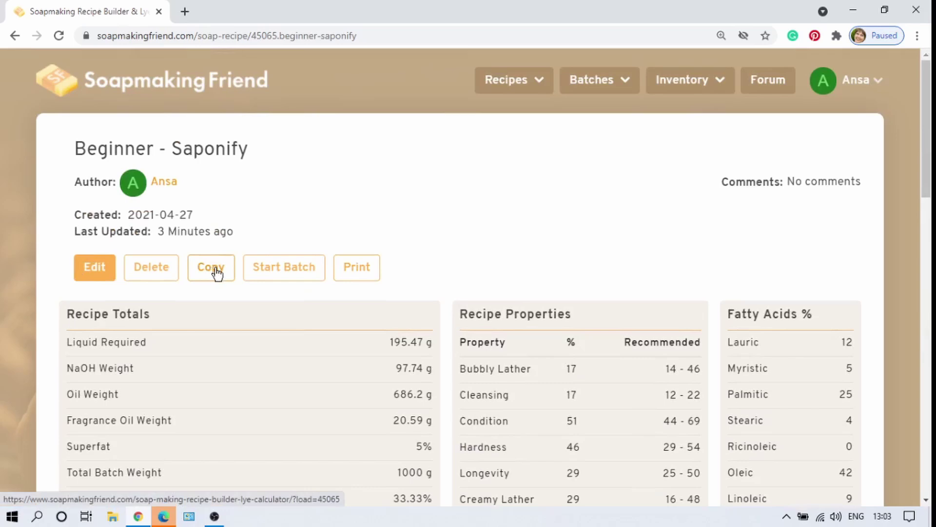
click(105, 272)
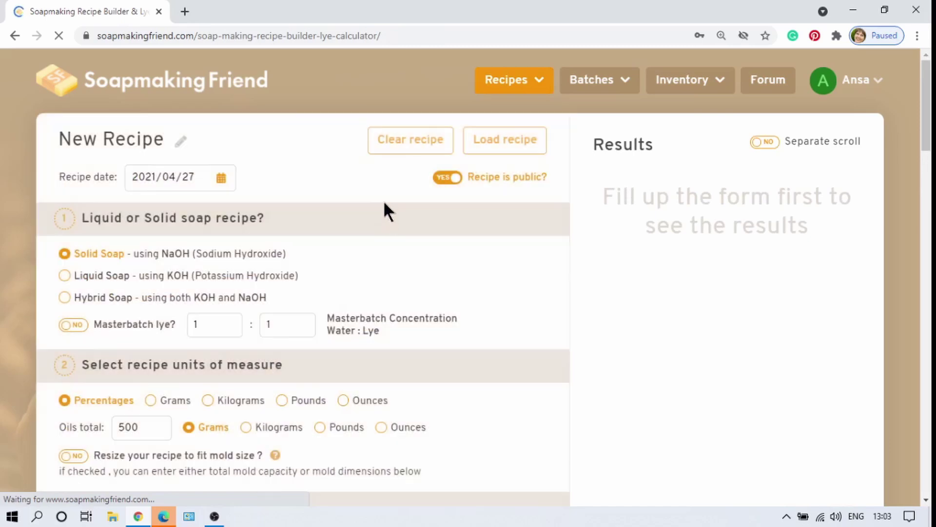
Step: In the Beginner - Saponify recipe, reduce Coconut Oil, 76 deg to 23% and raise Palm Oil to 42%
scroll(383, 194, up, 10)
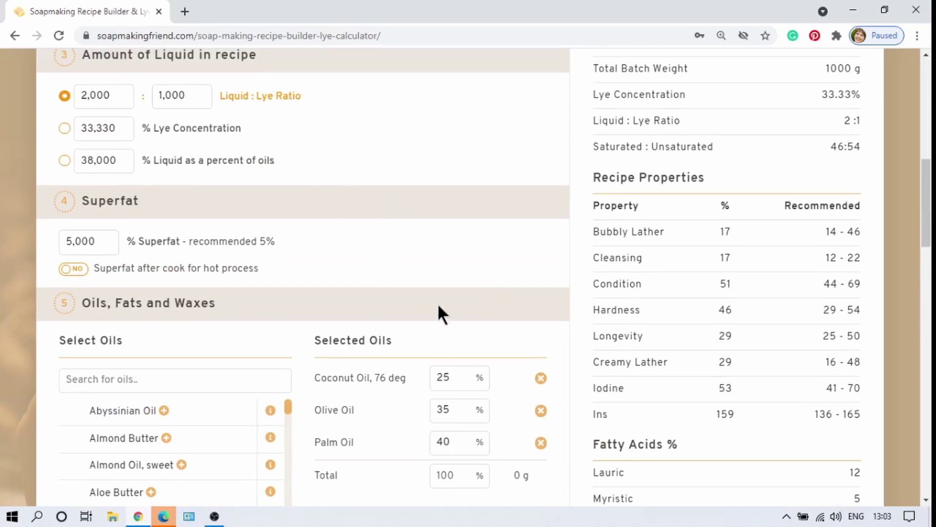
scroll(437, 302, down, 4)
scroll(740, 470, down, 3)
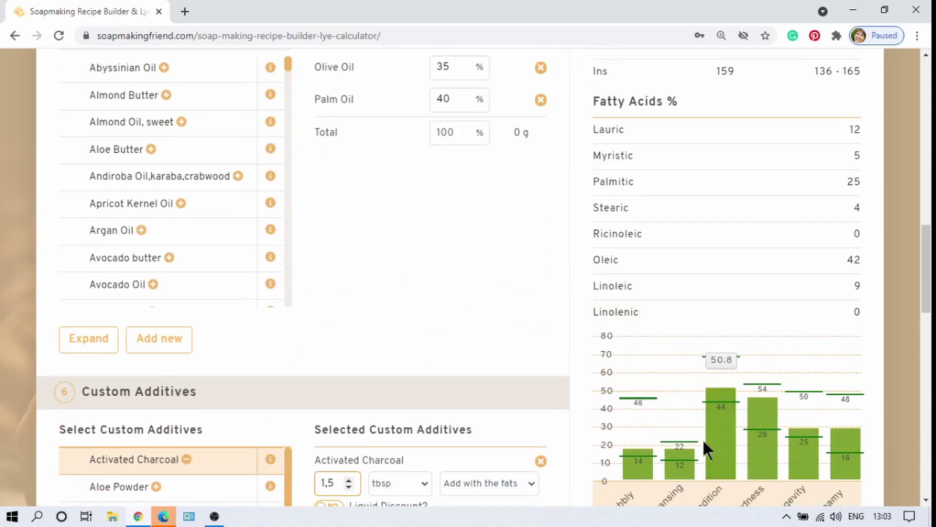
scroll(514, 330, up, 1)
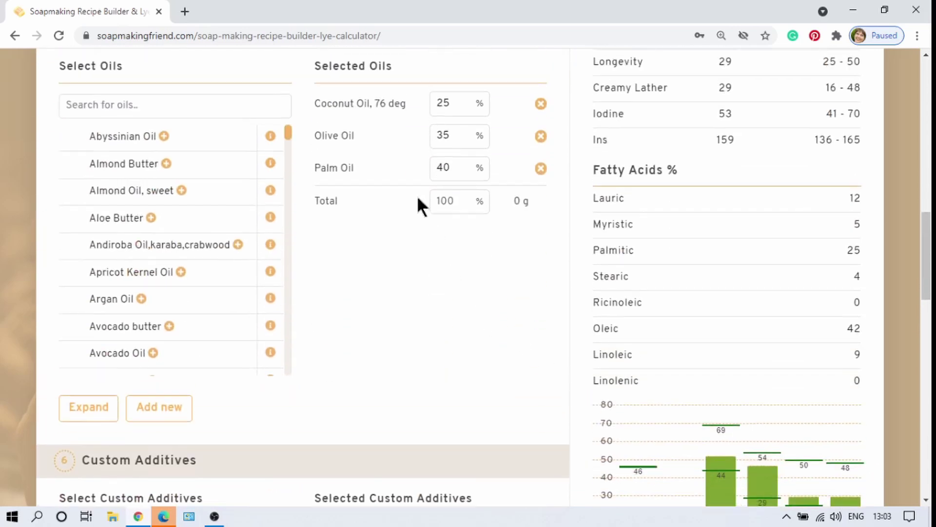
click(470, 106)
click(470, 106)
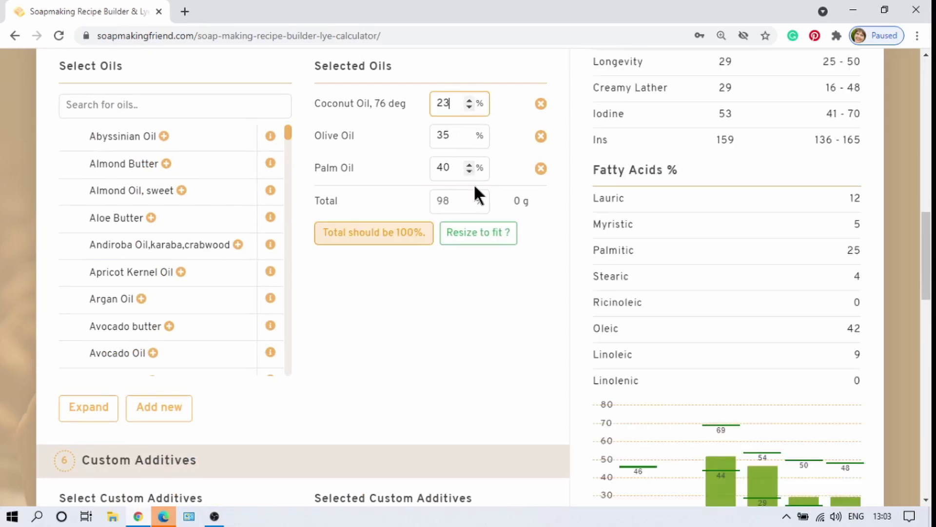
click(469, 164)
click(469, 165)
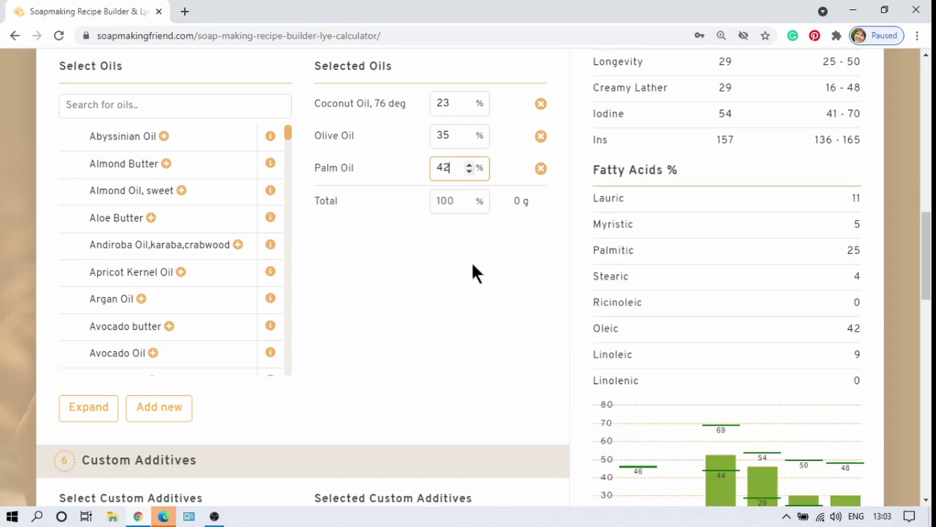
scroll(523, 327, down, 1)
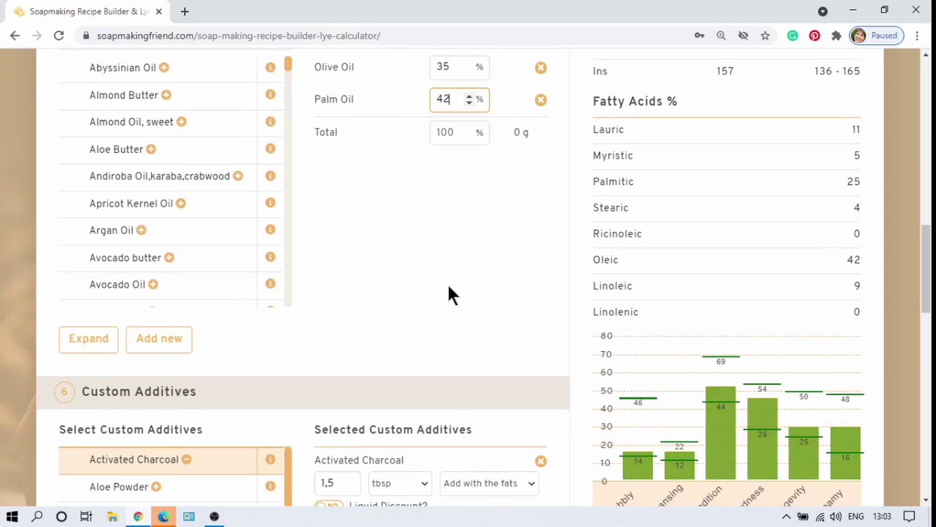
drag(927, 273, 927, 110)
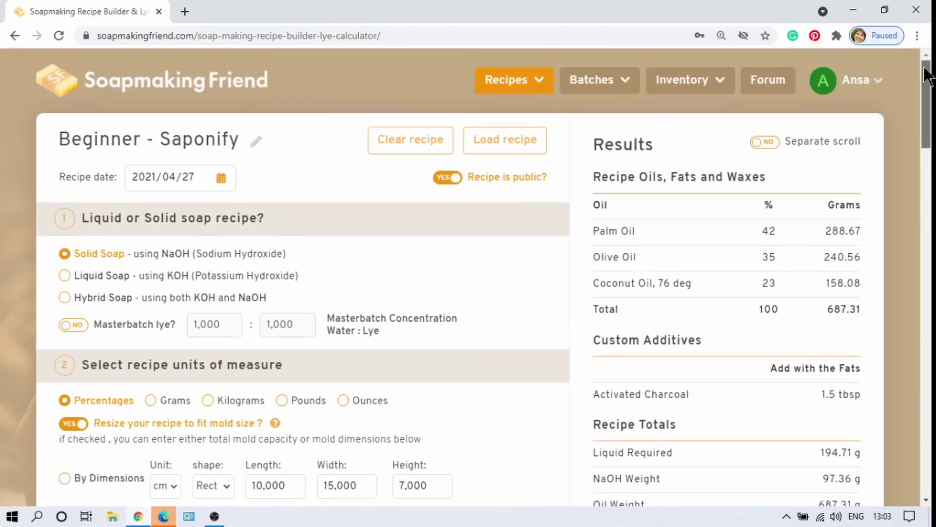
mouse_move(610, 89)
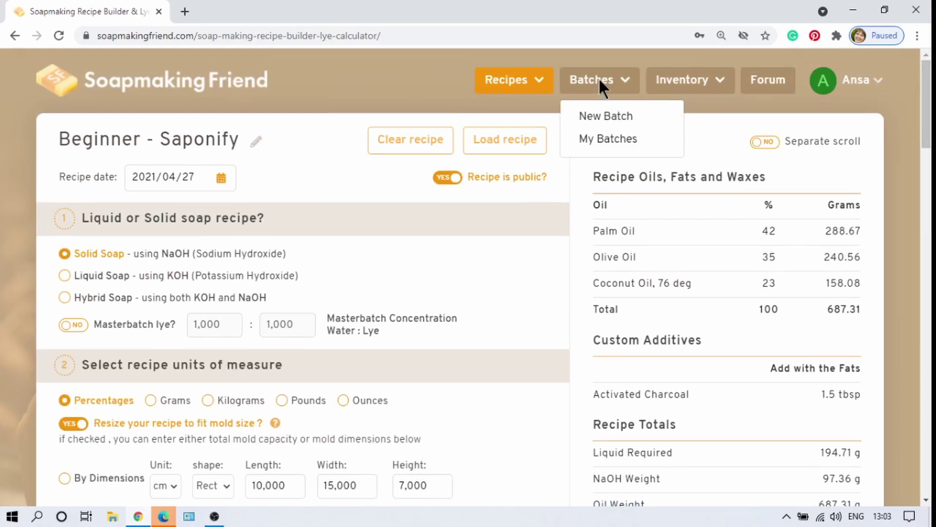
mouse_move(701, 70)
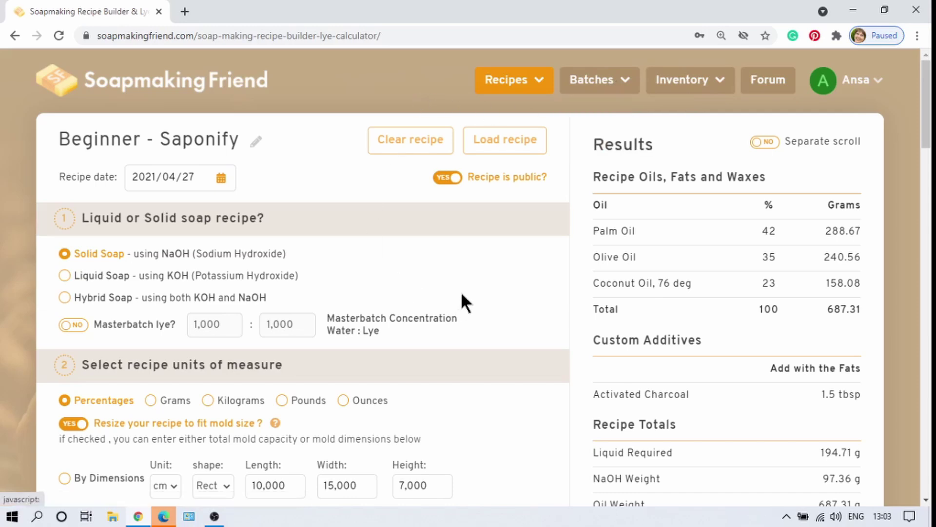
mouse_move(698, 93)
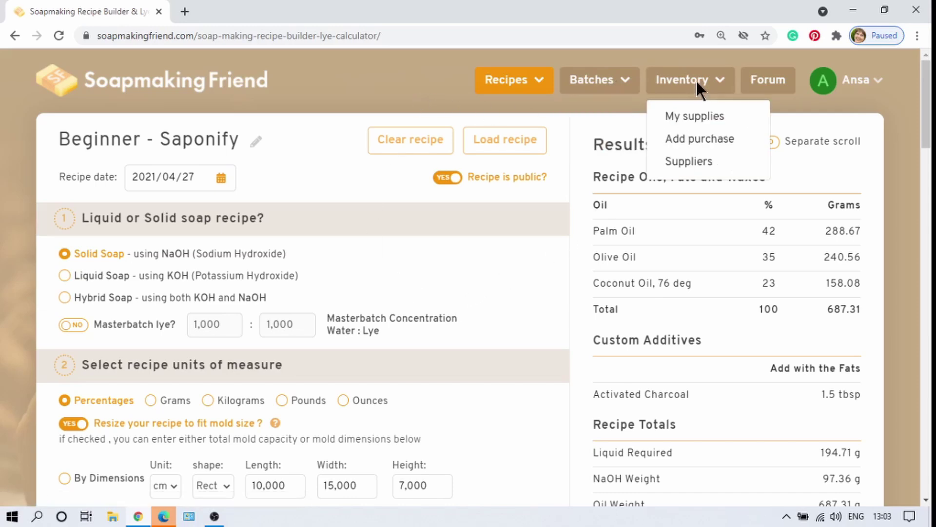